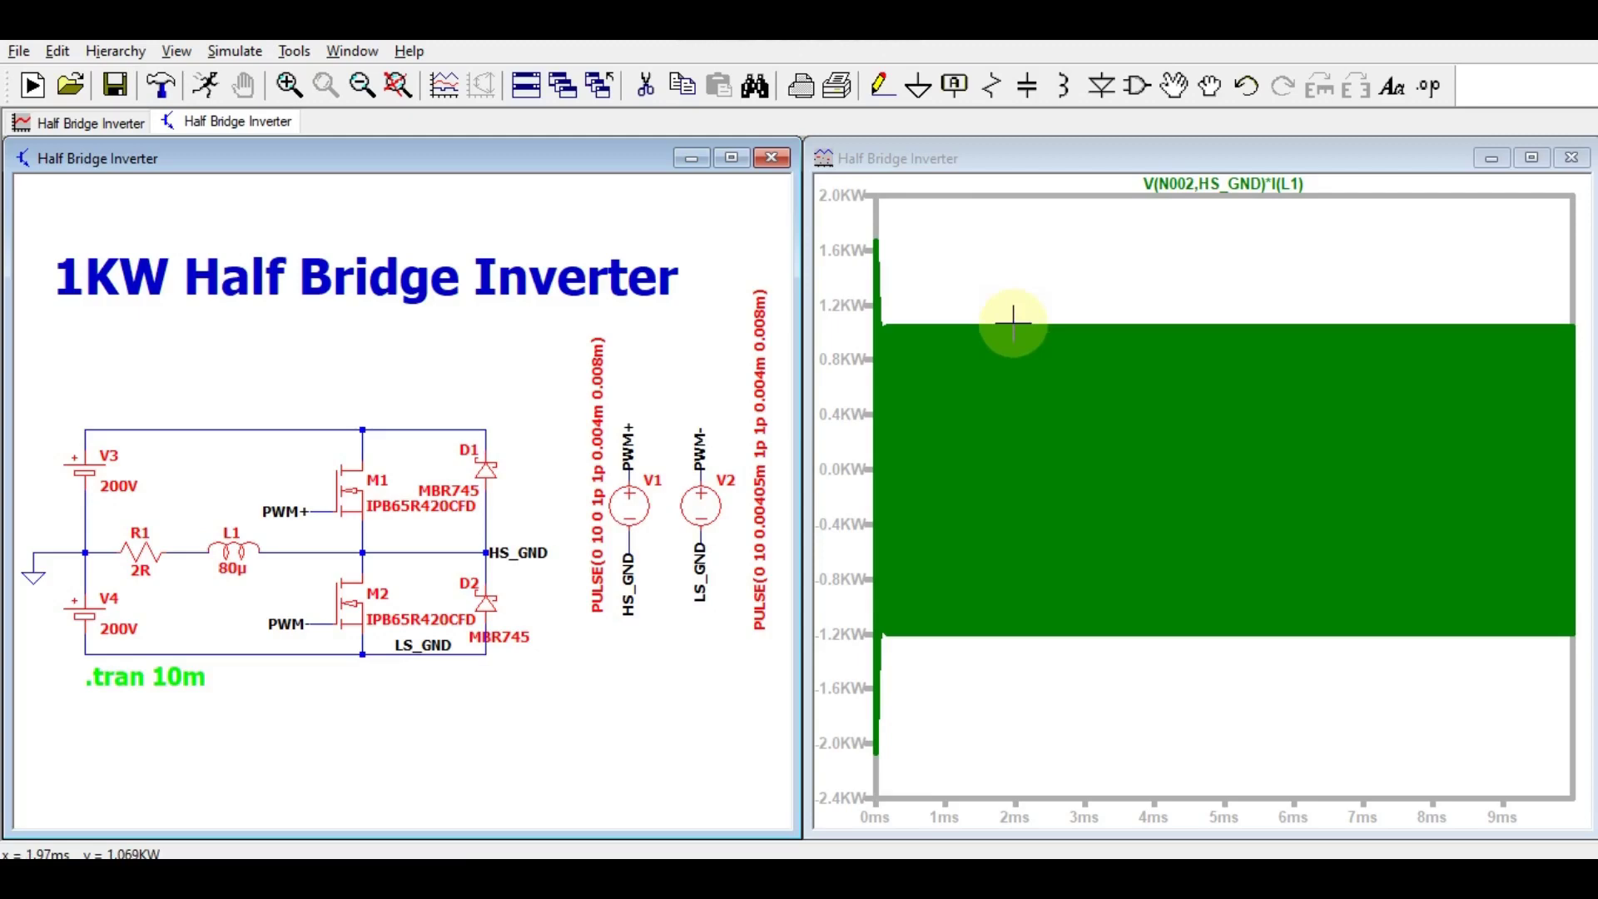
Close the L1 power waveform window, leaving the half-bridge inverter schematic filling the workspace.
key(ctrl+w)
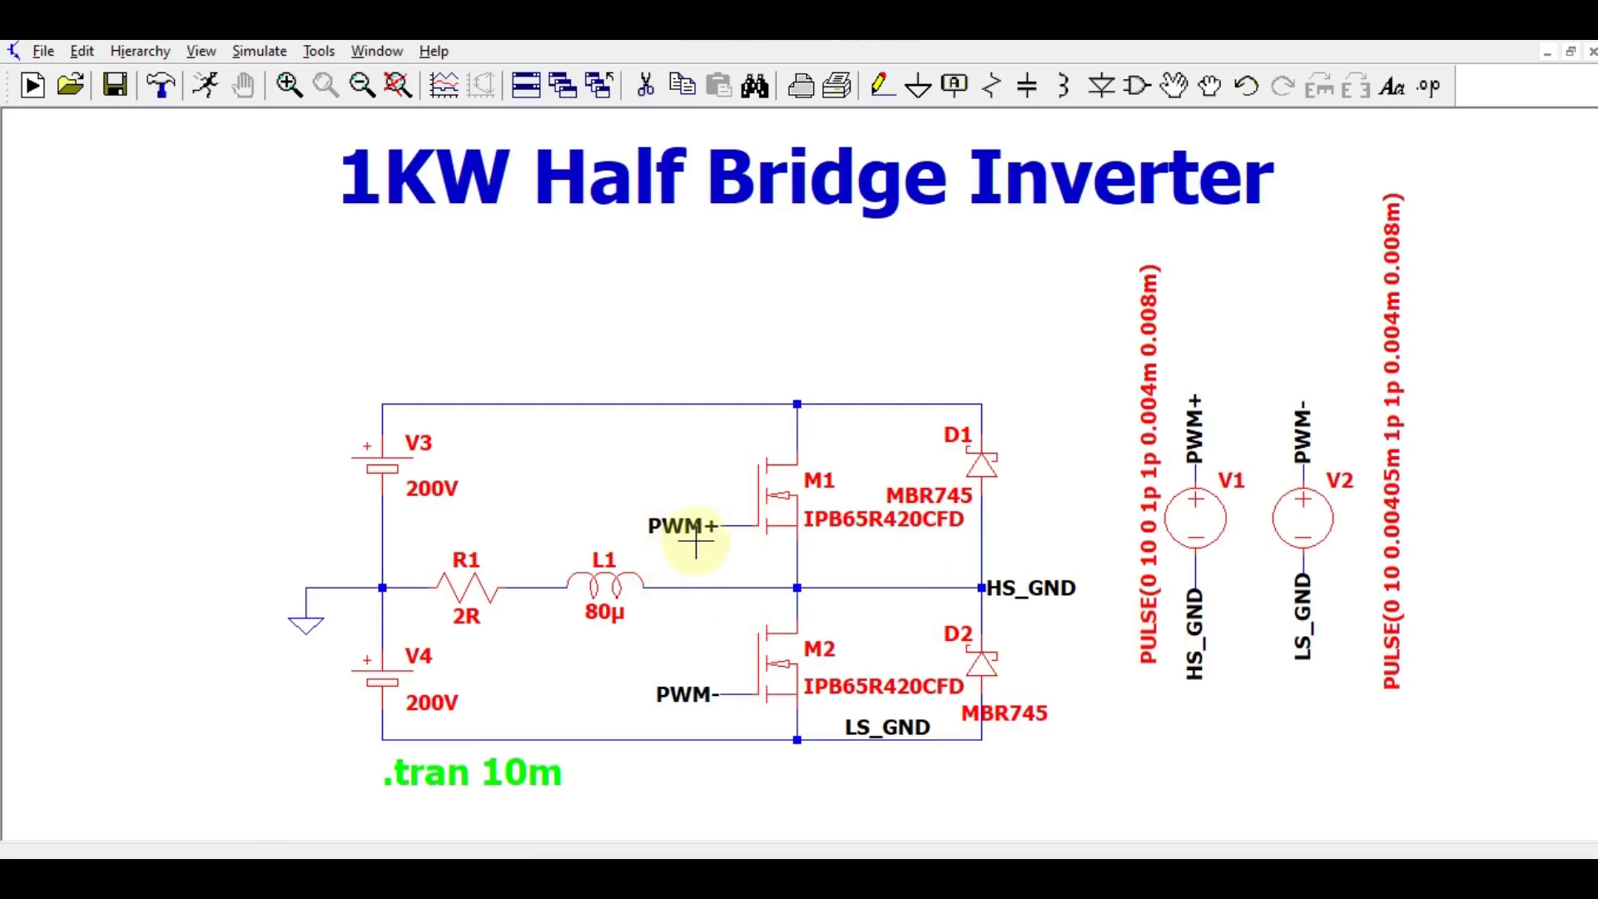
right_click(1192, 533)
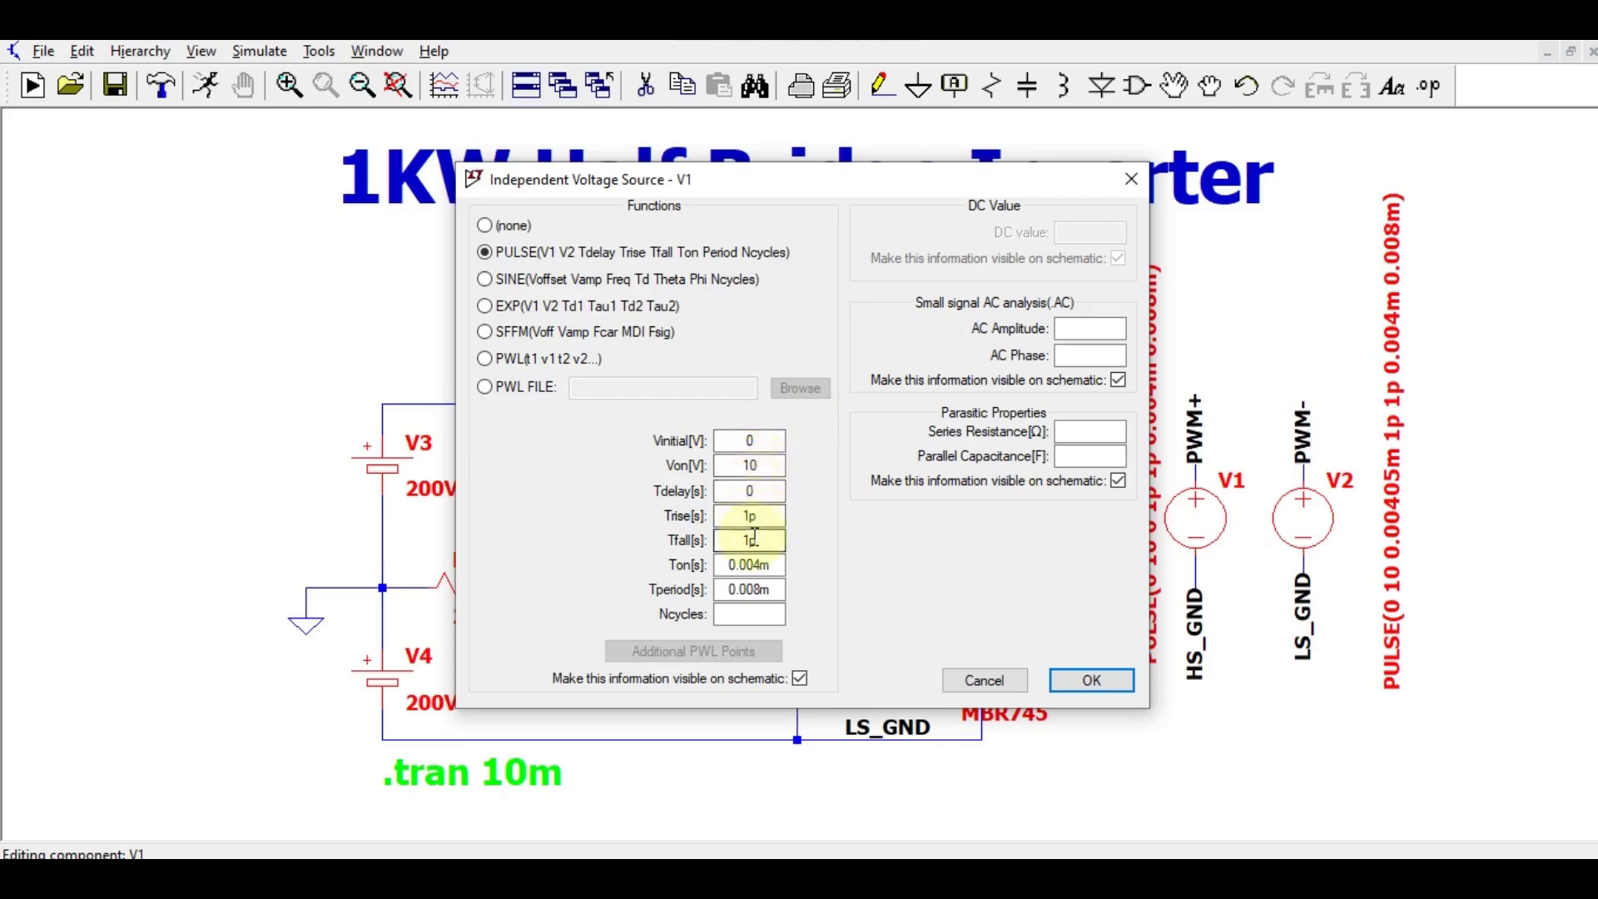
click(737, 591)
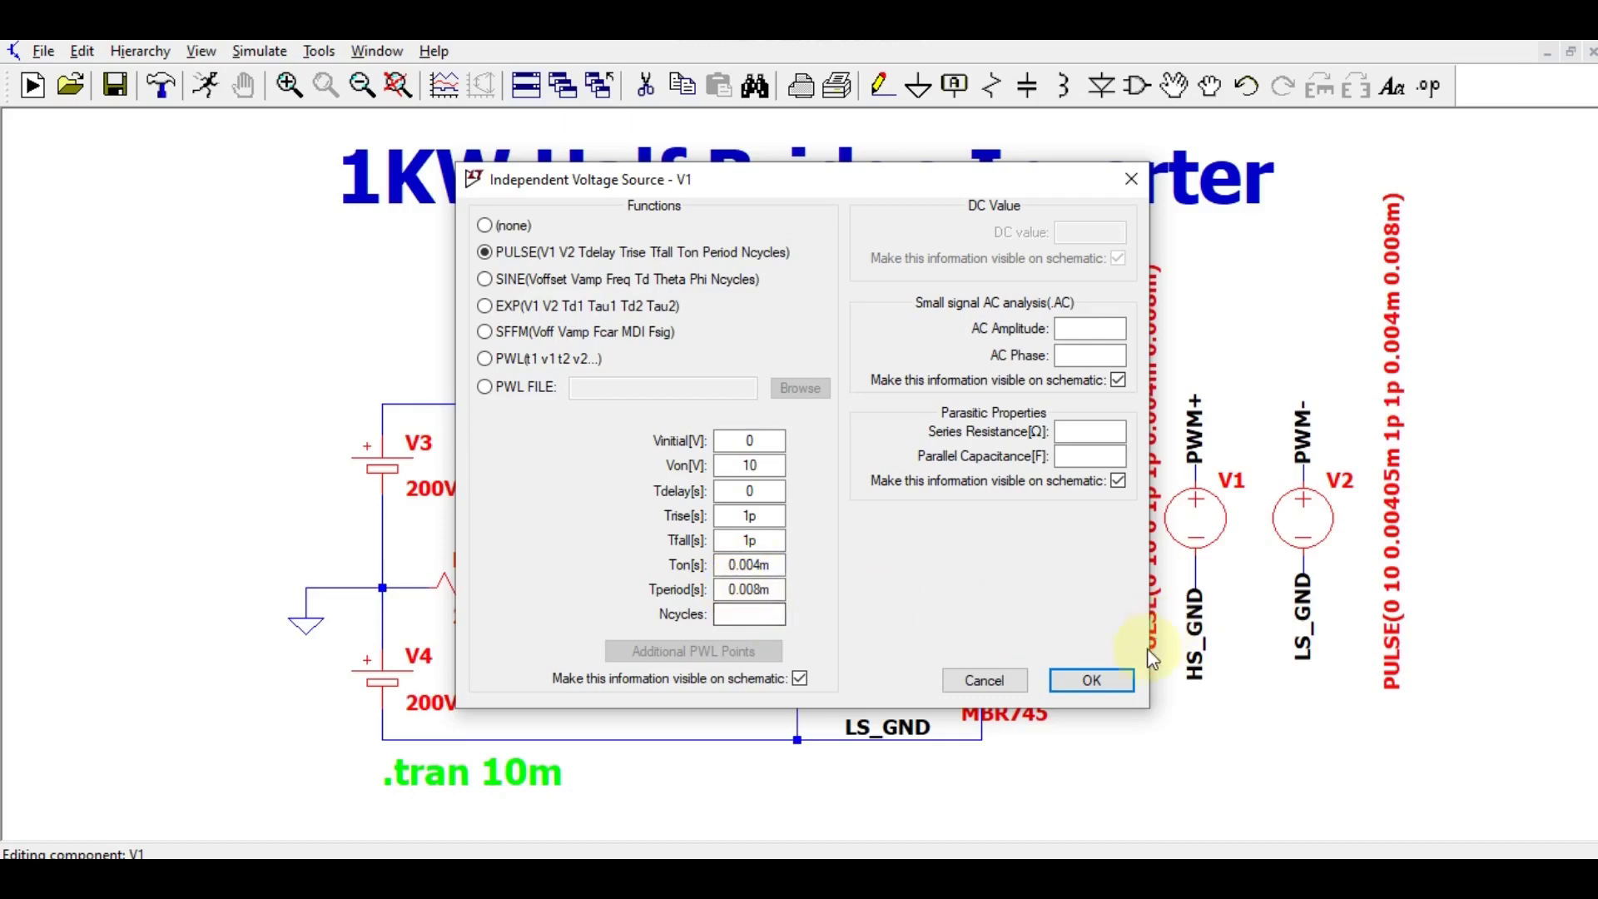
click(1105, 678)
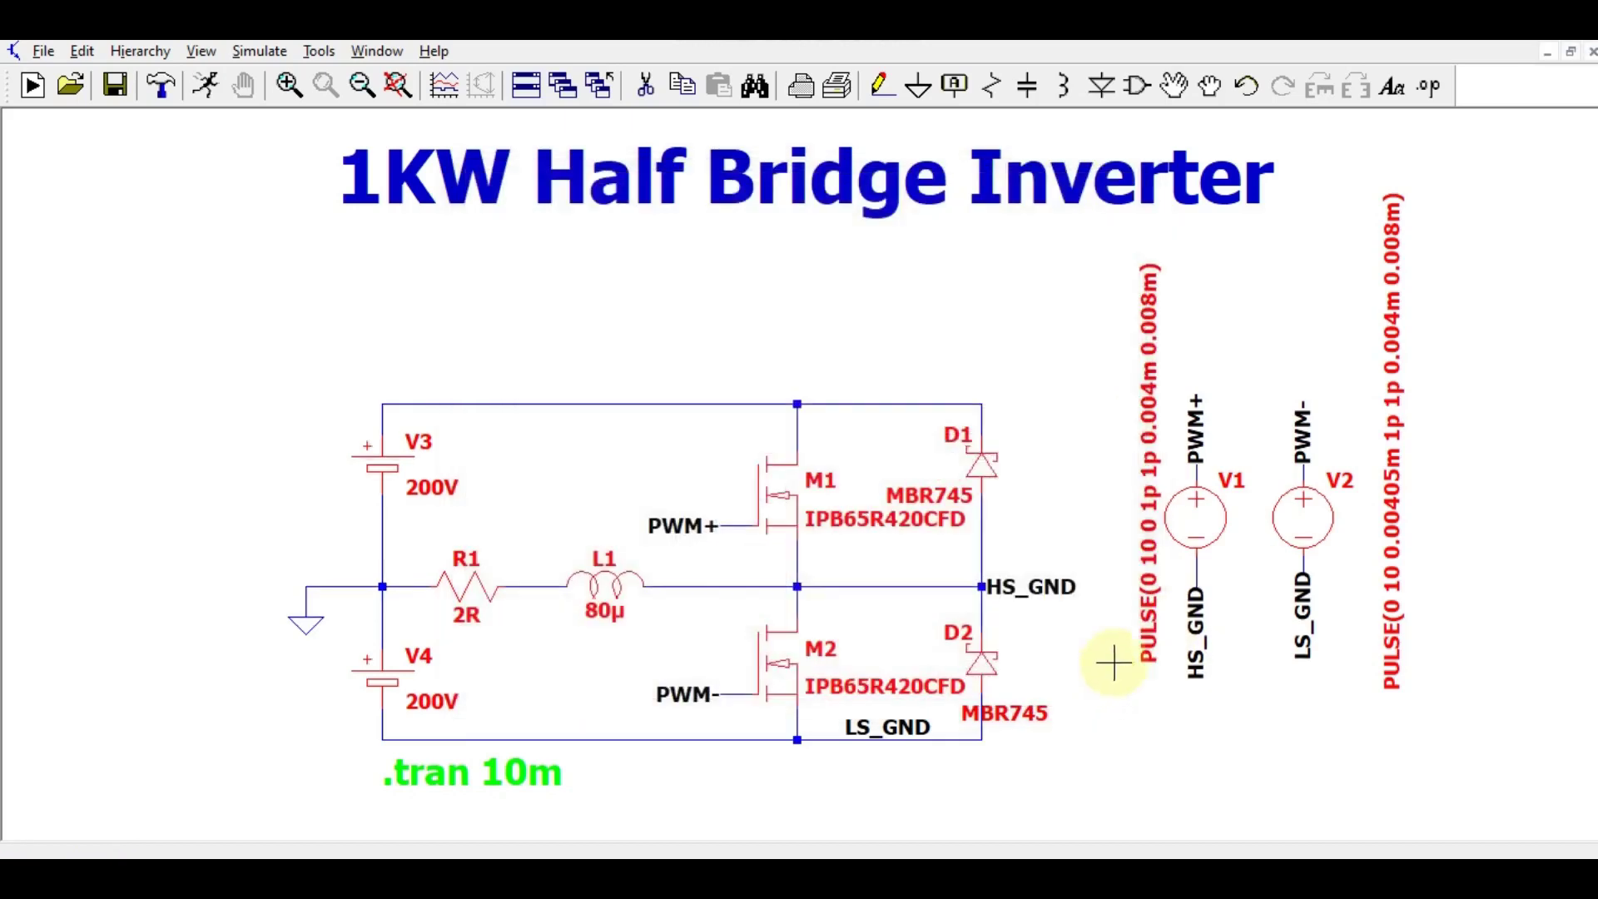
Bring up V2's pulse source editor and check its initial voltage and 0.00405m delay.
right_click(1300, 514)
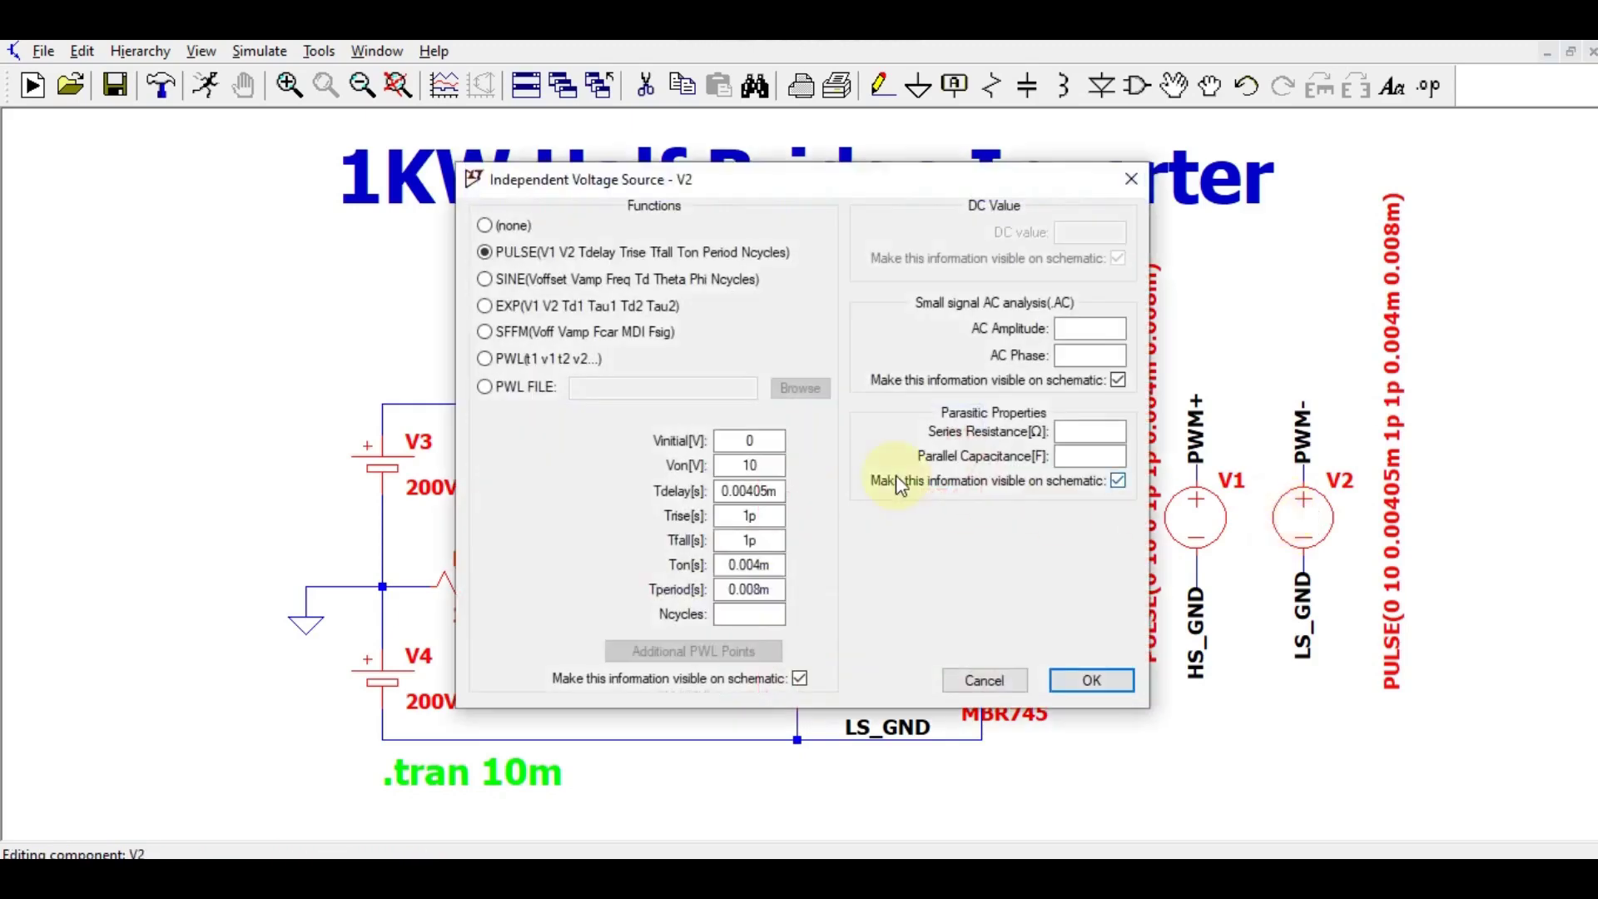
click(758, 442)
click(726, 491)
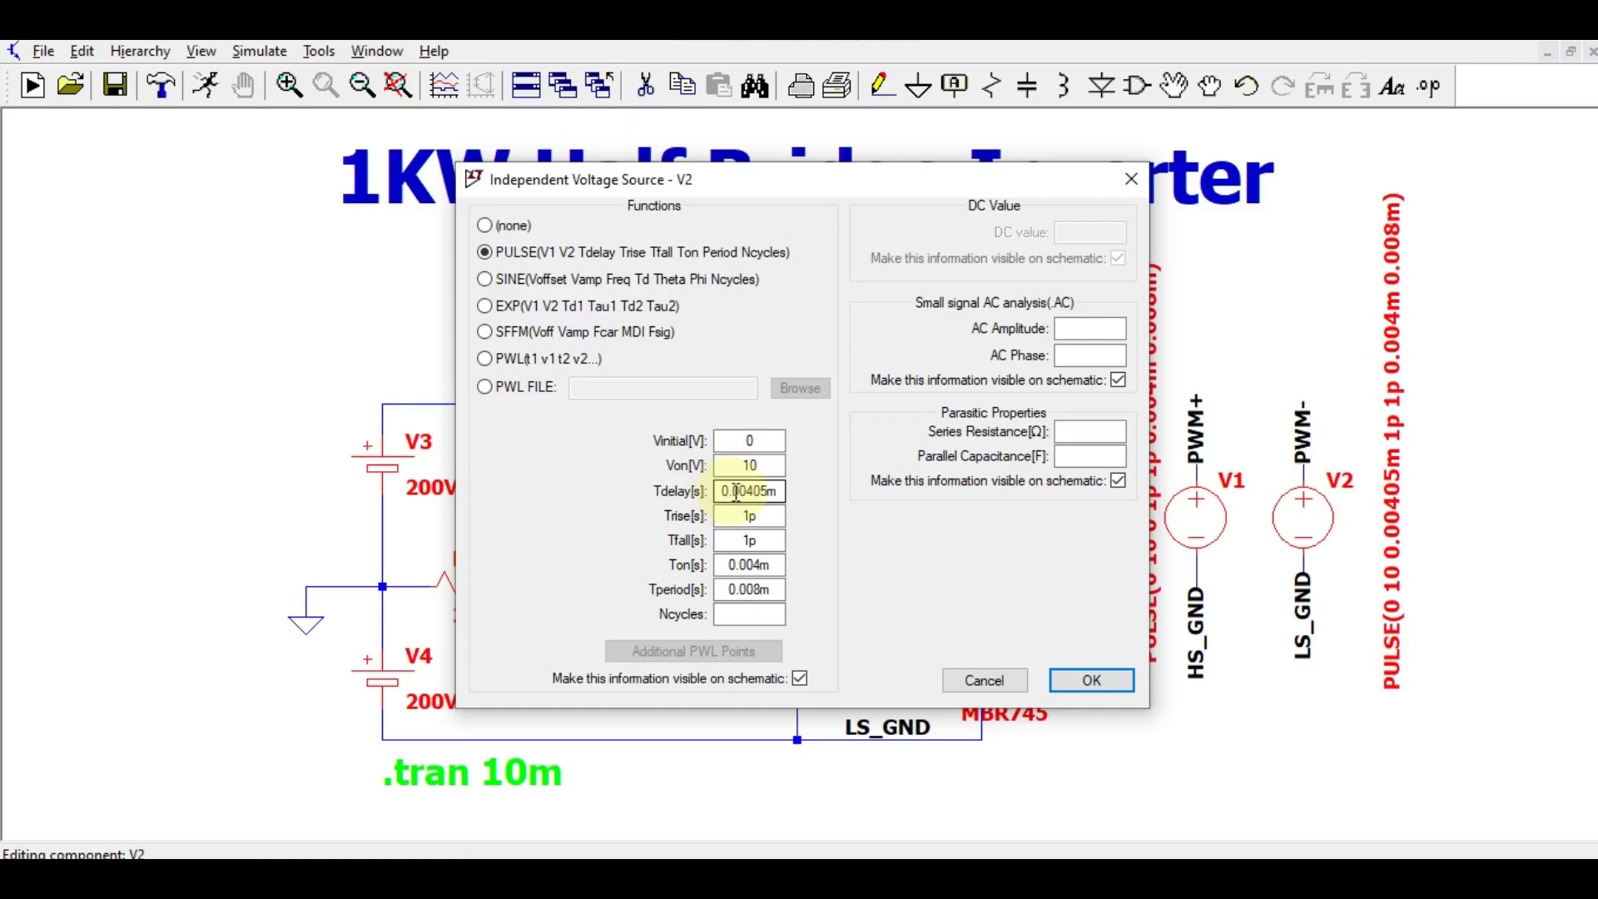
Accept V2's pulse settings unchanged, keeping the 0.00405m delay, and return to the schematic.
click(1092, 680)
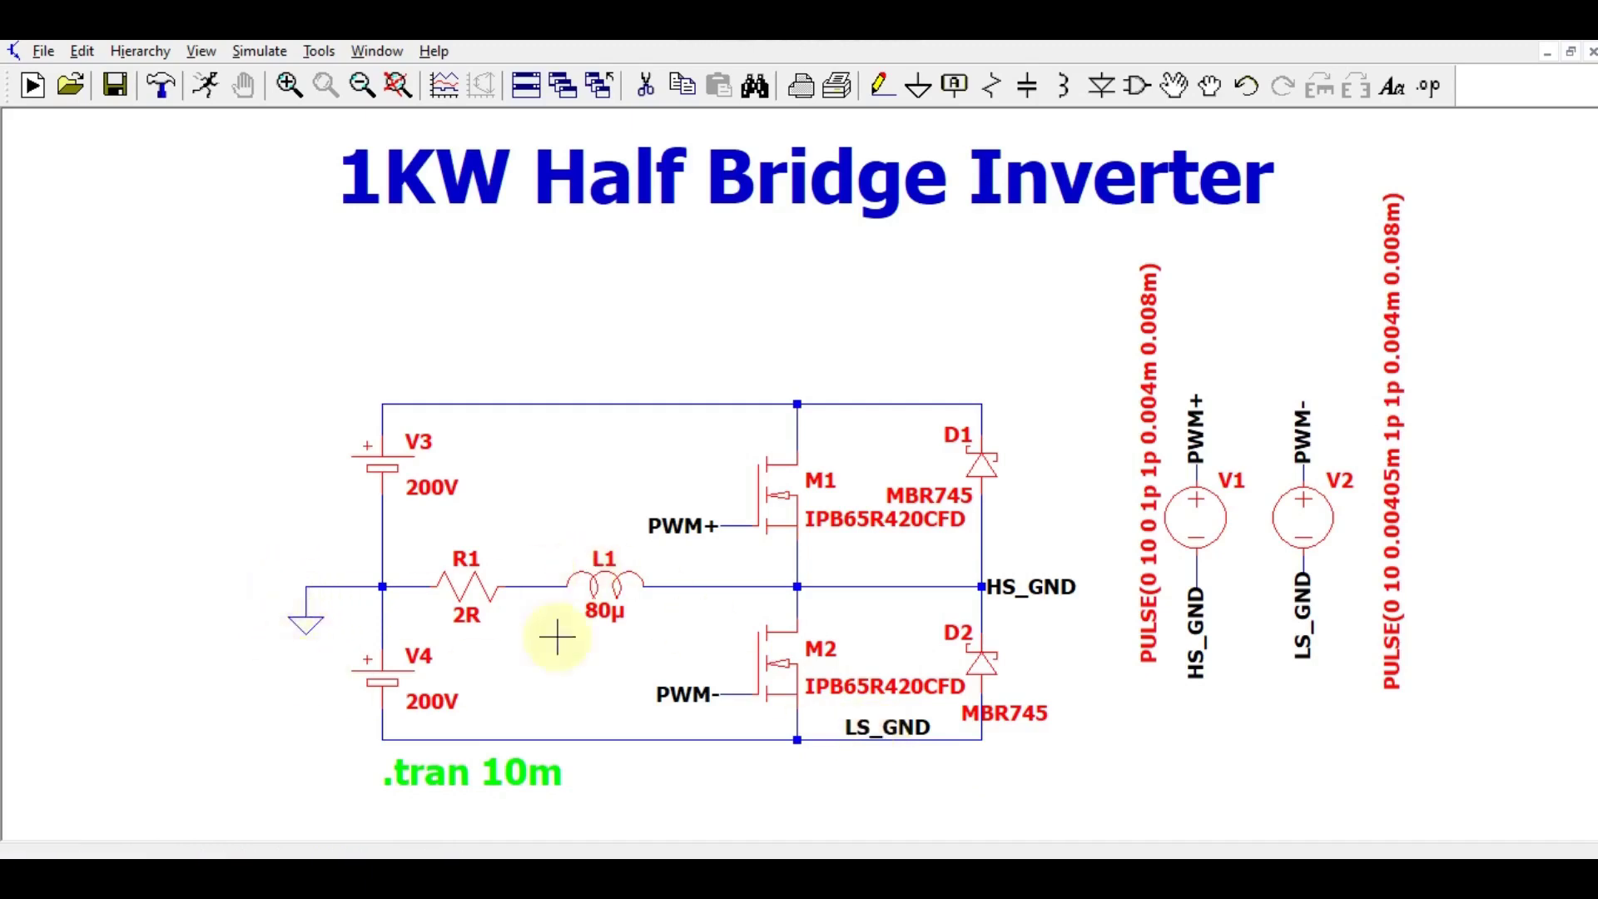
click(918, 85)
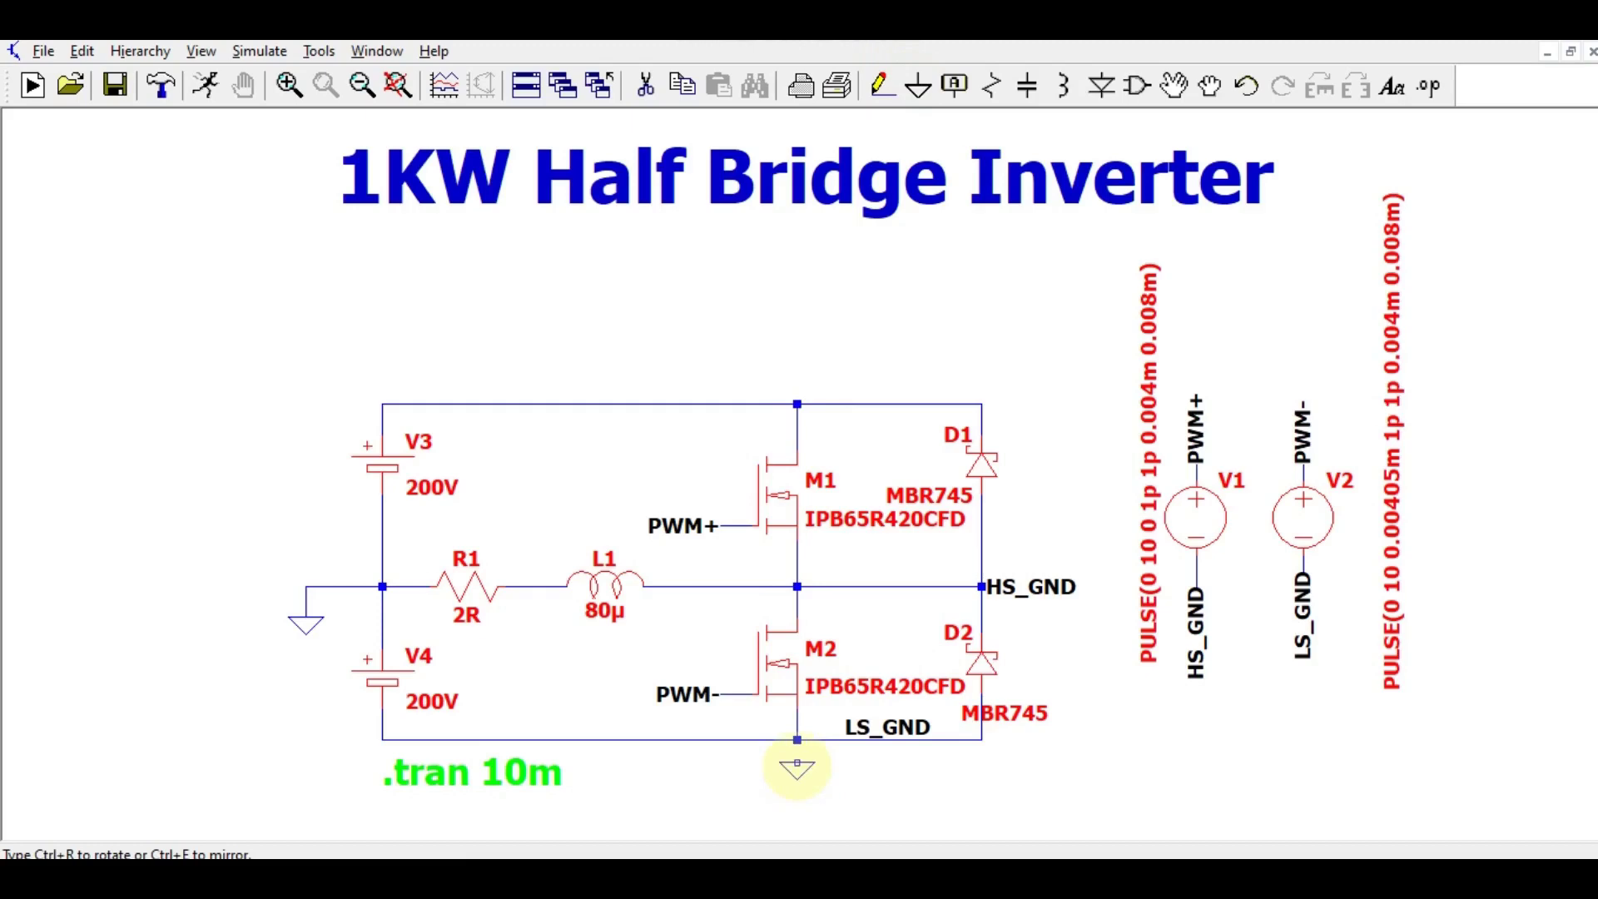
key(Escape)
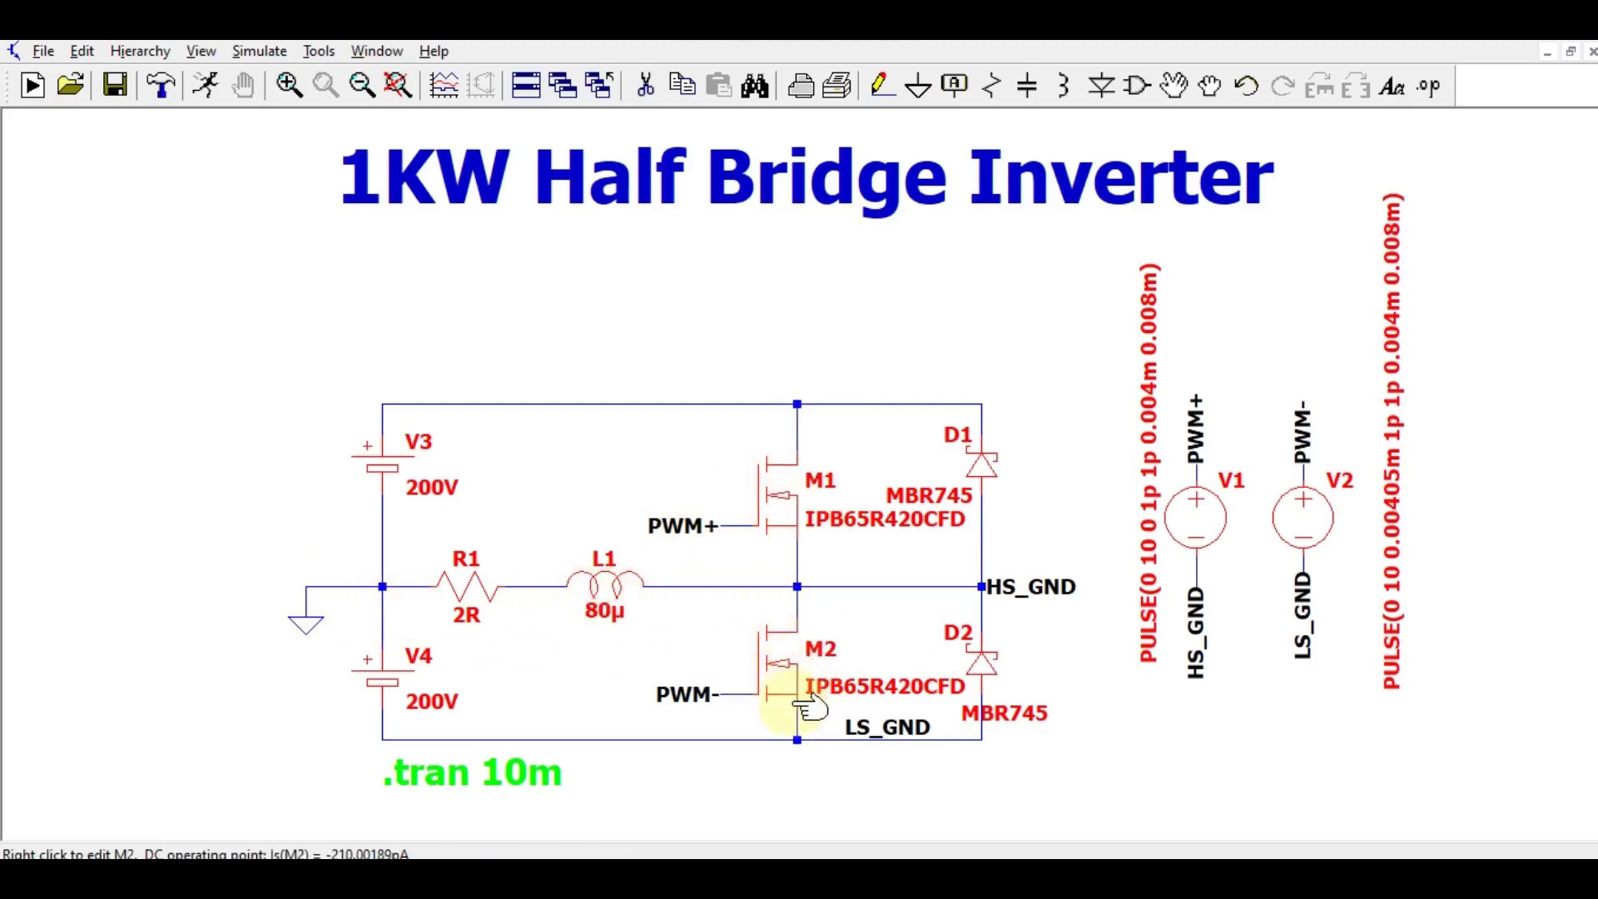
click(319, 602)
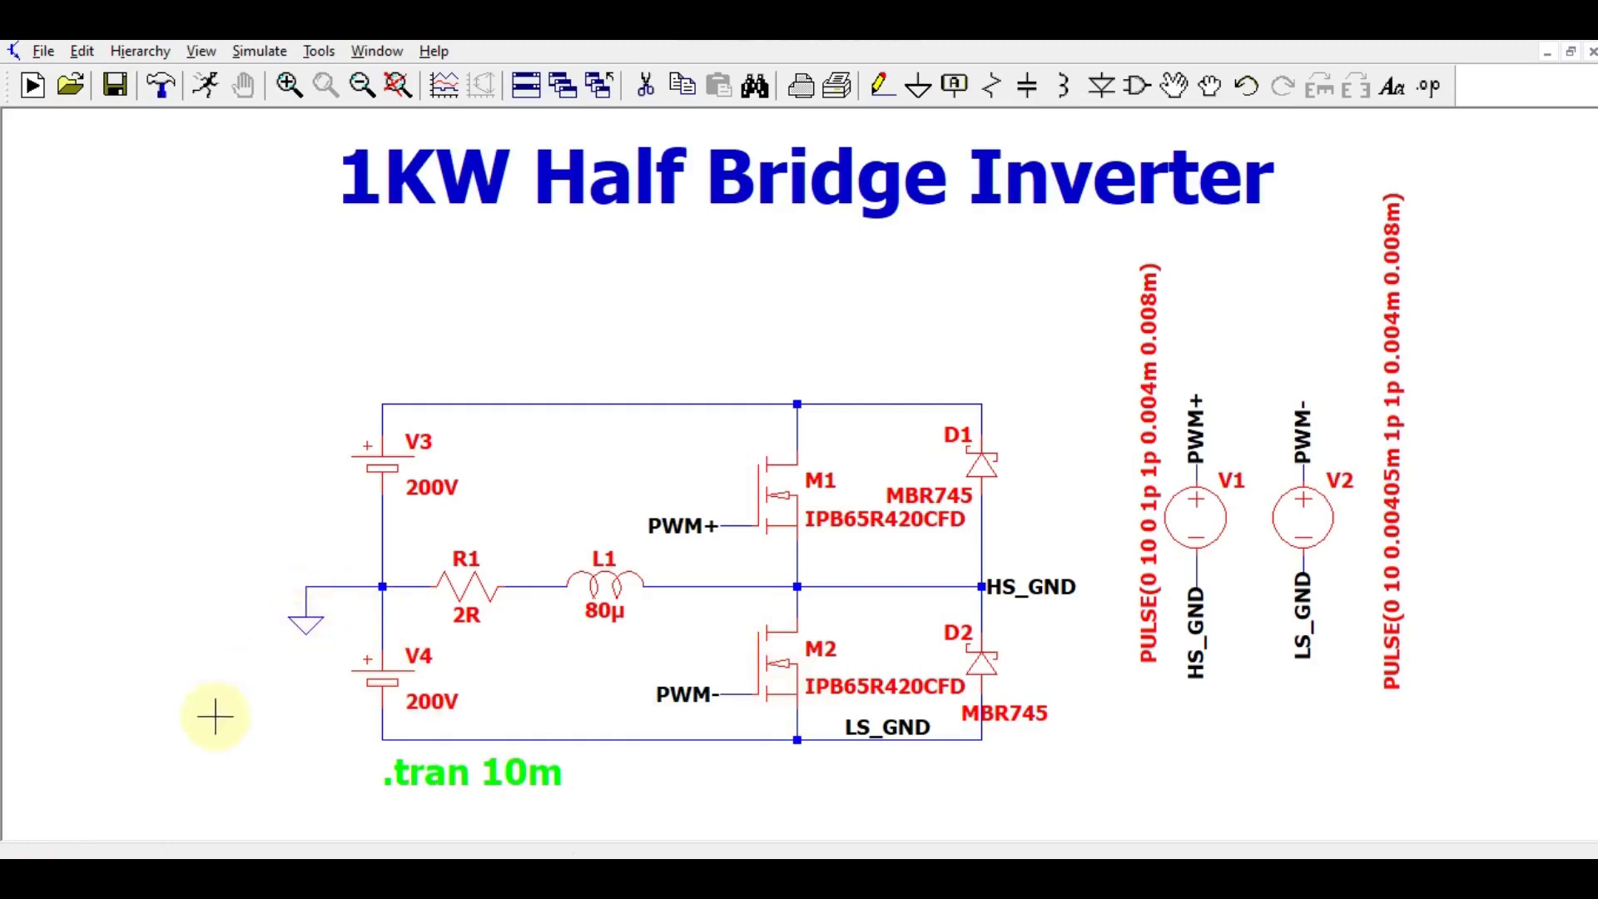
right_click(446, 781)
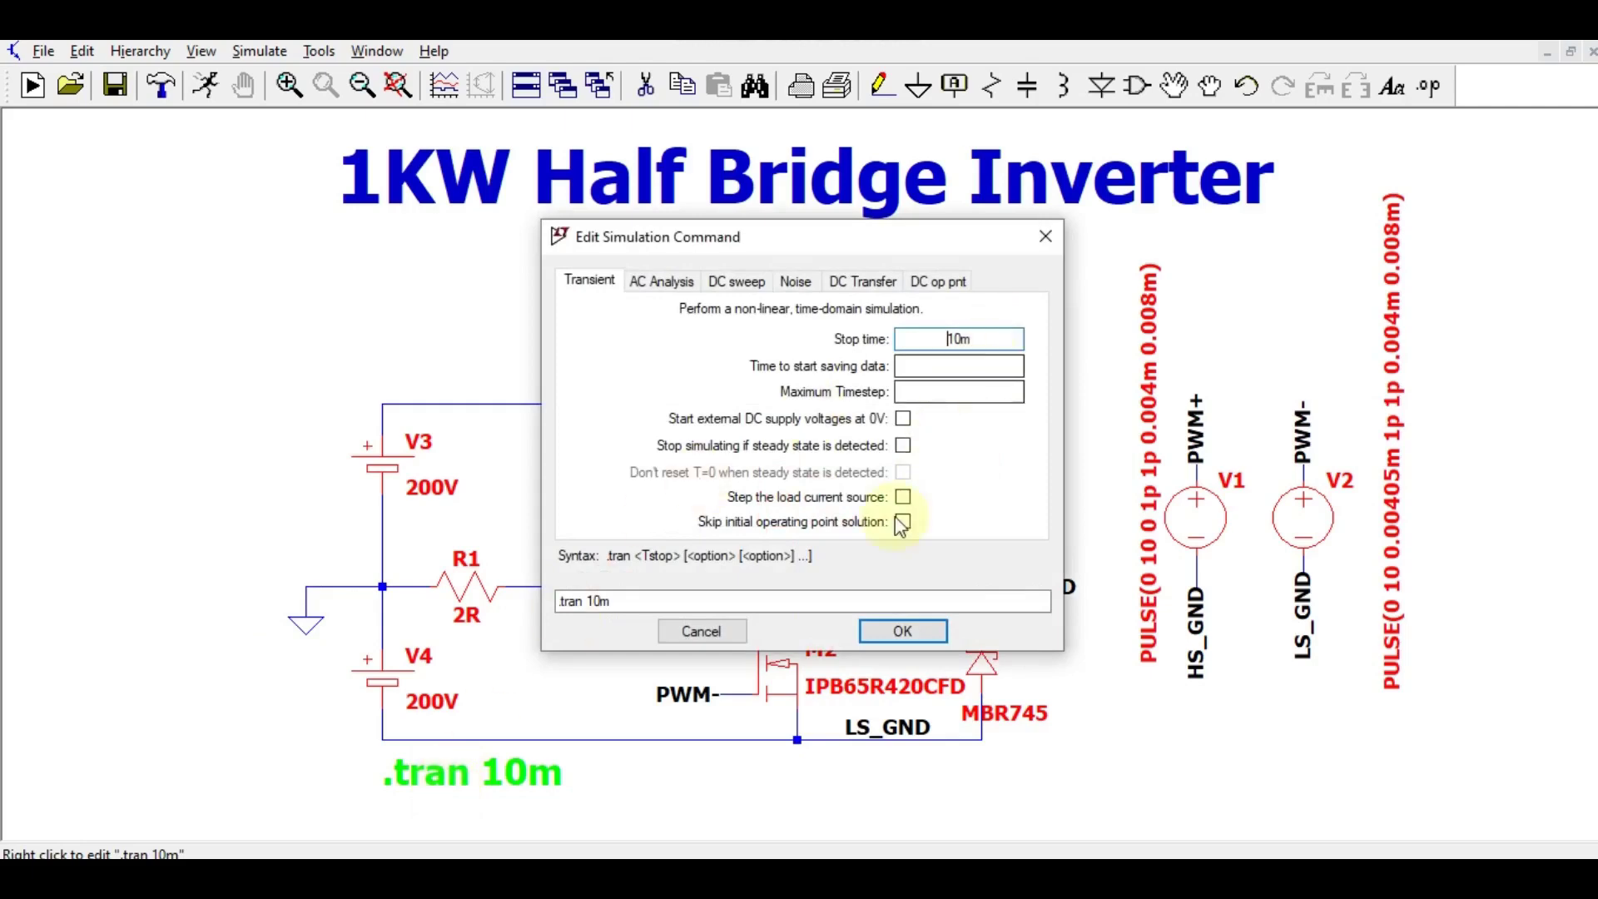
click(893, 628)
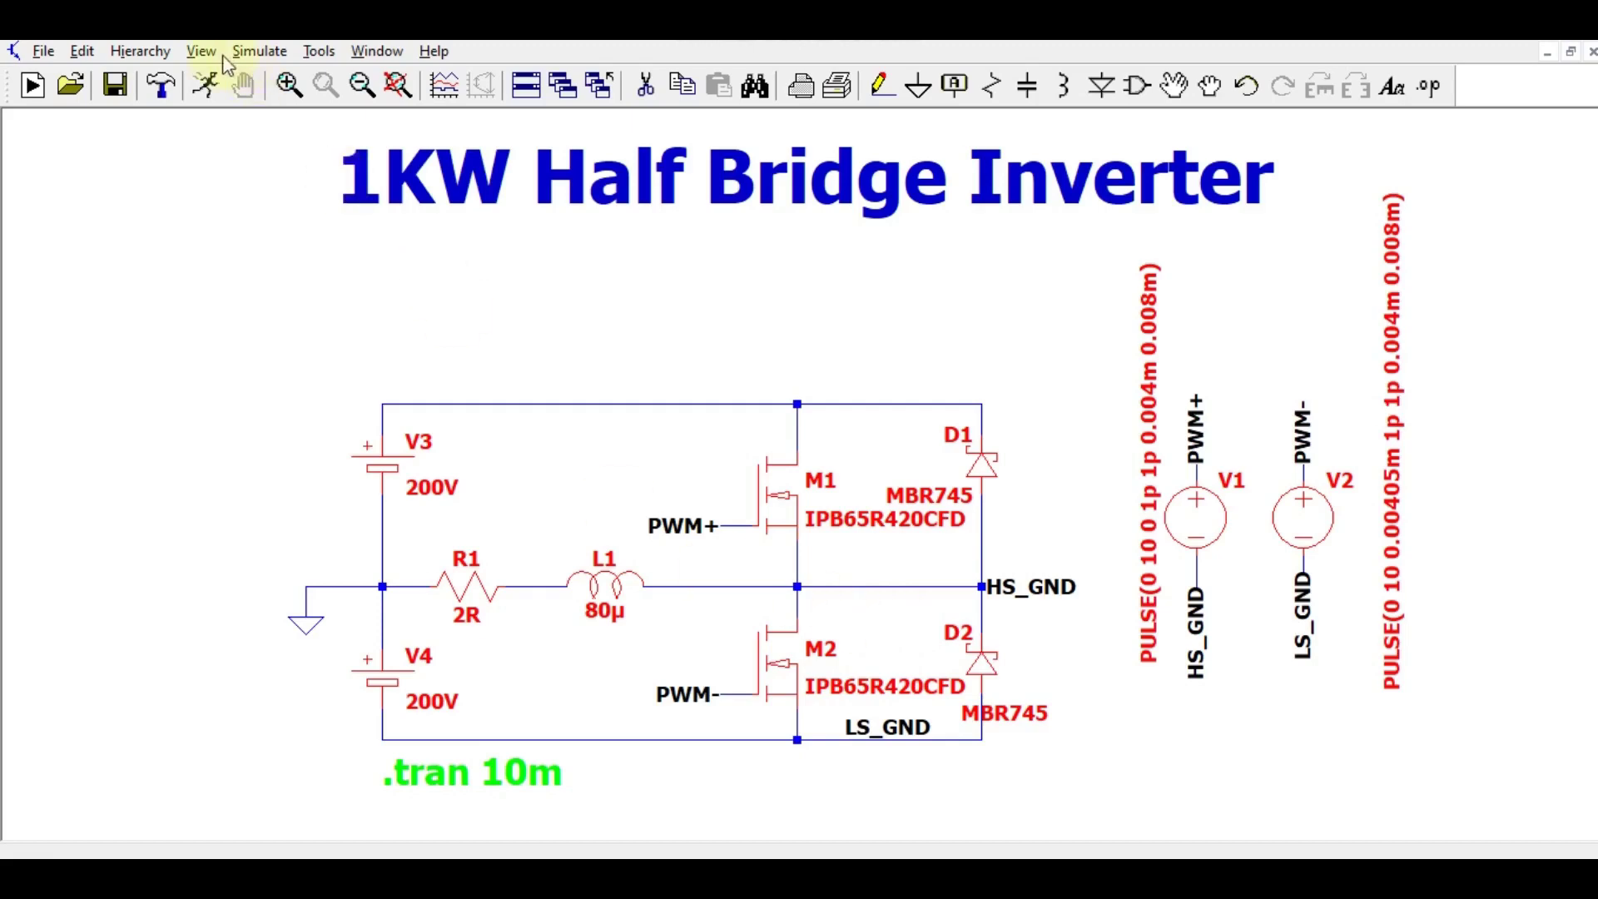
Run the transient simulation, plot the 200 V node V(n001), and tile windows vertically.
click(215, 81)
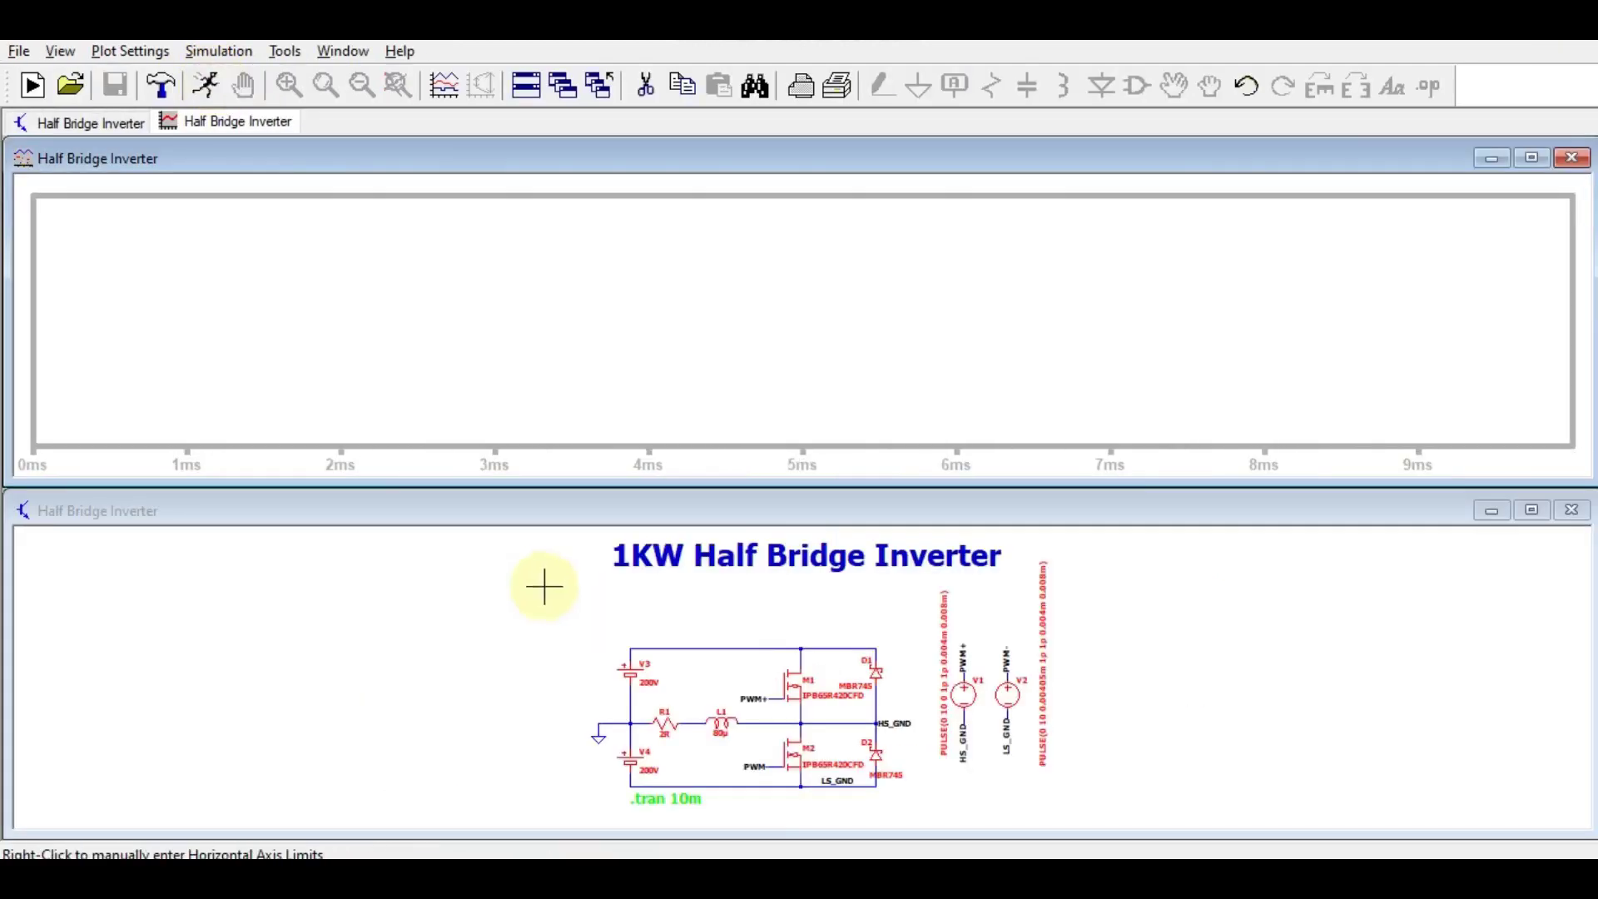
click(630, 646)
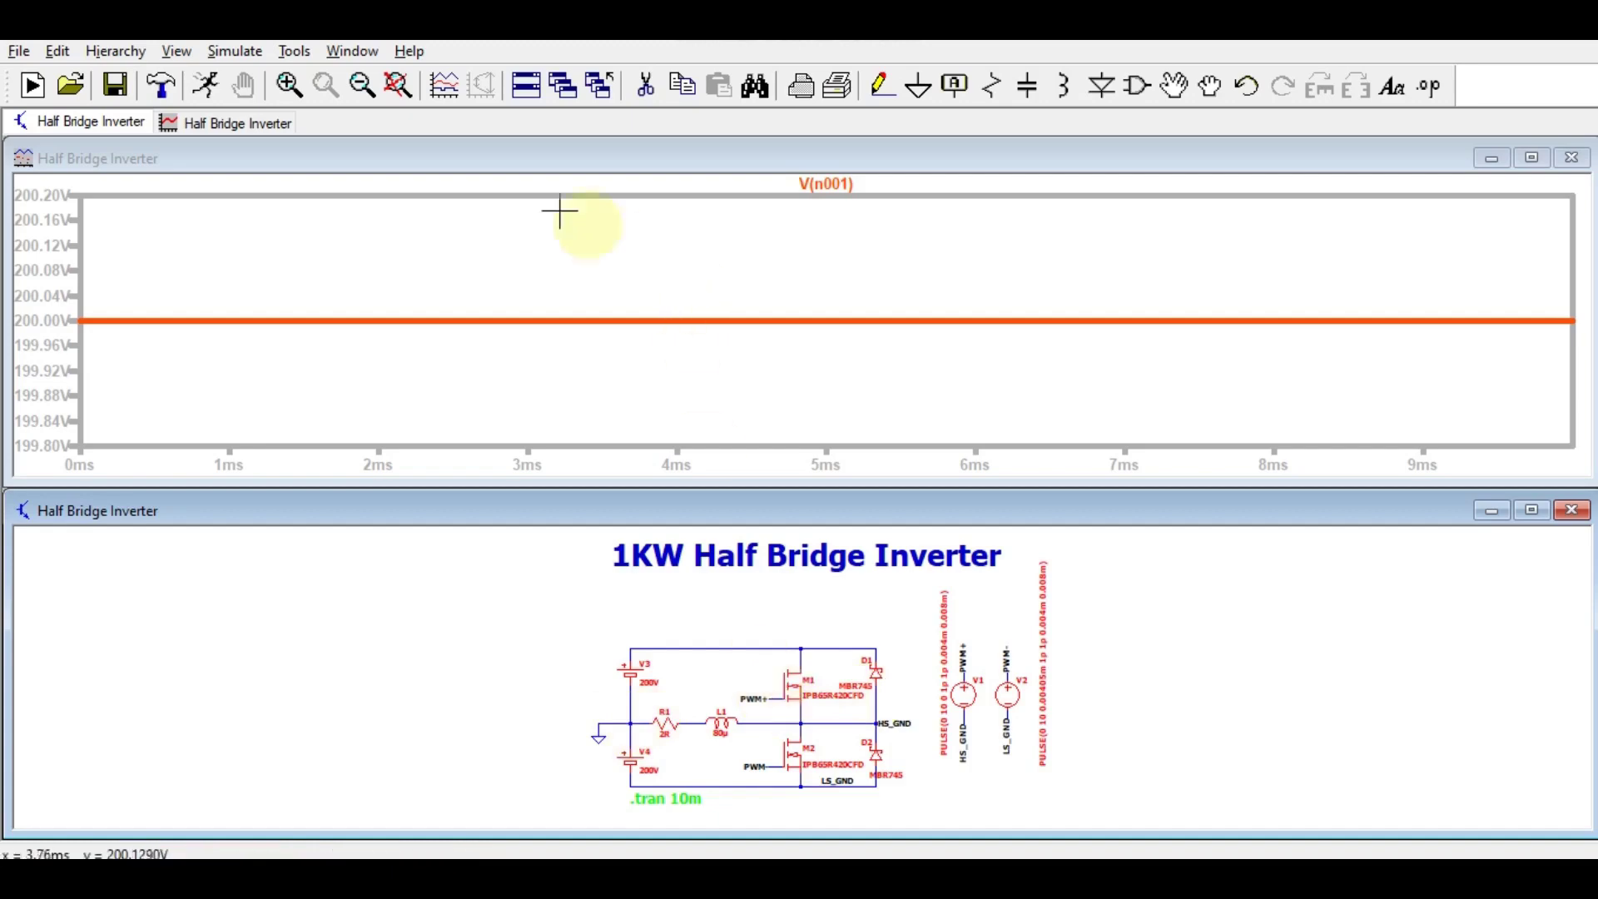
click(338, 51)
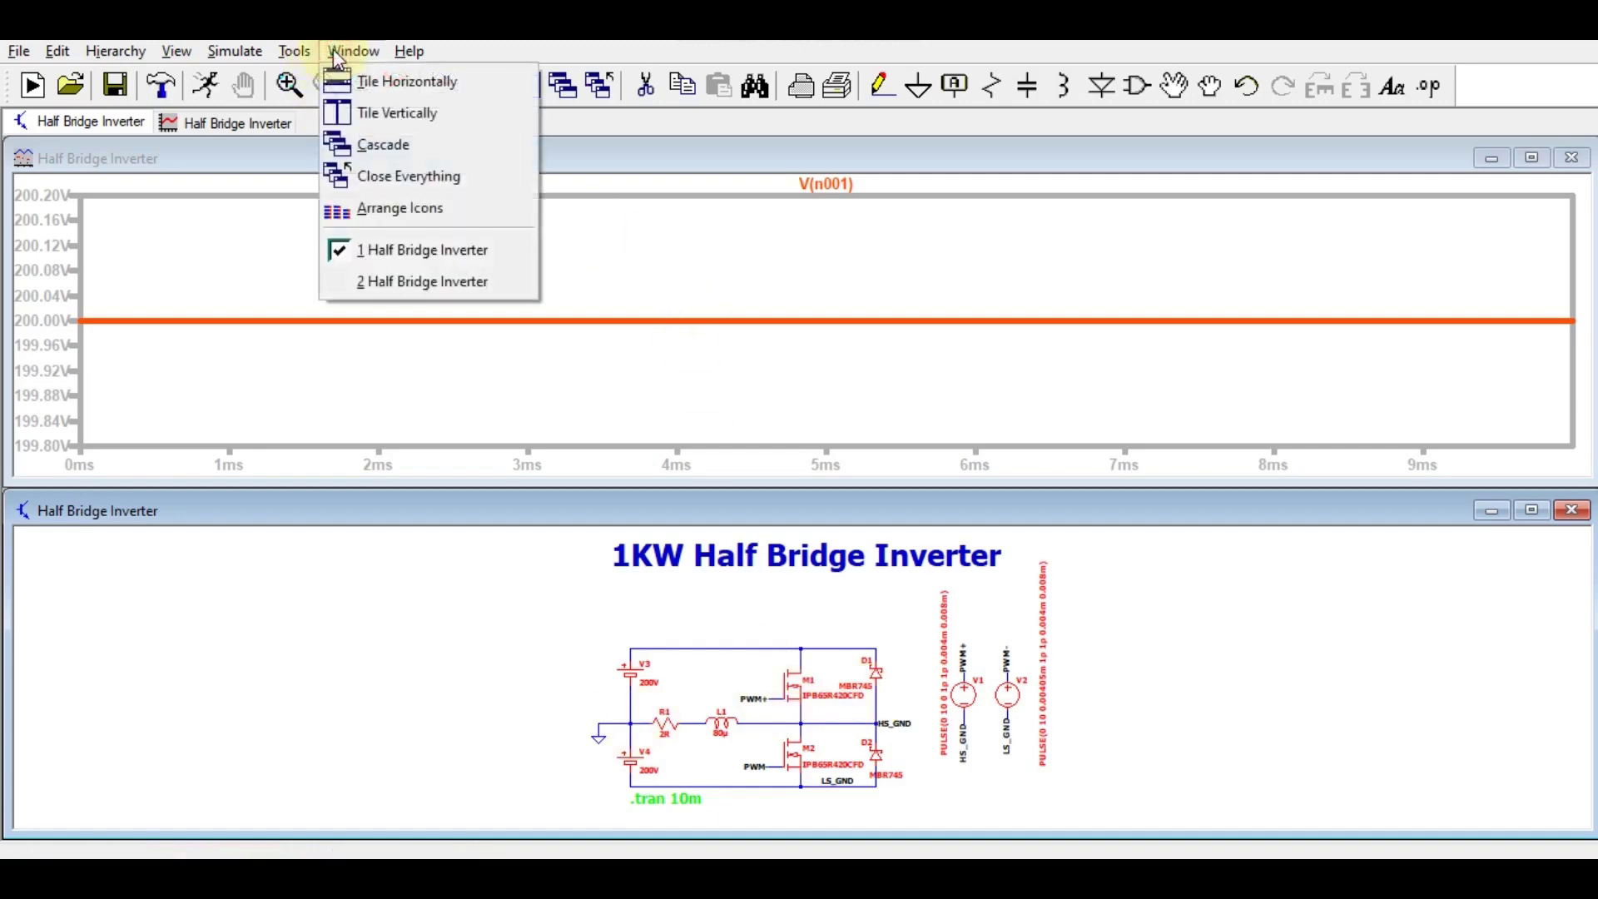
click(367, 114)
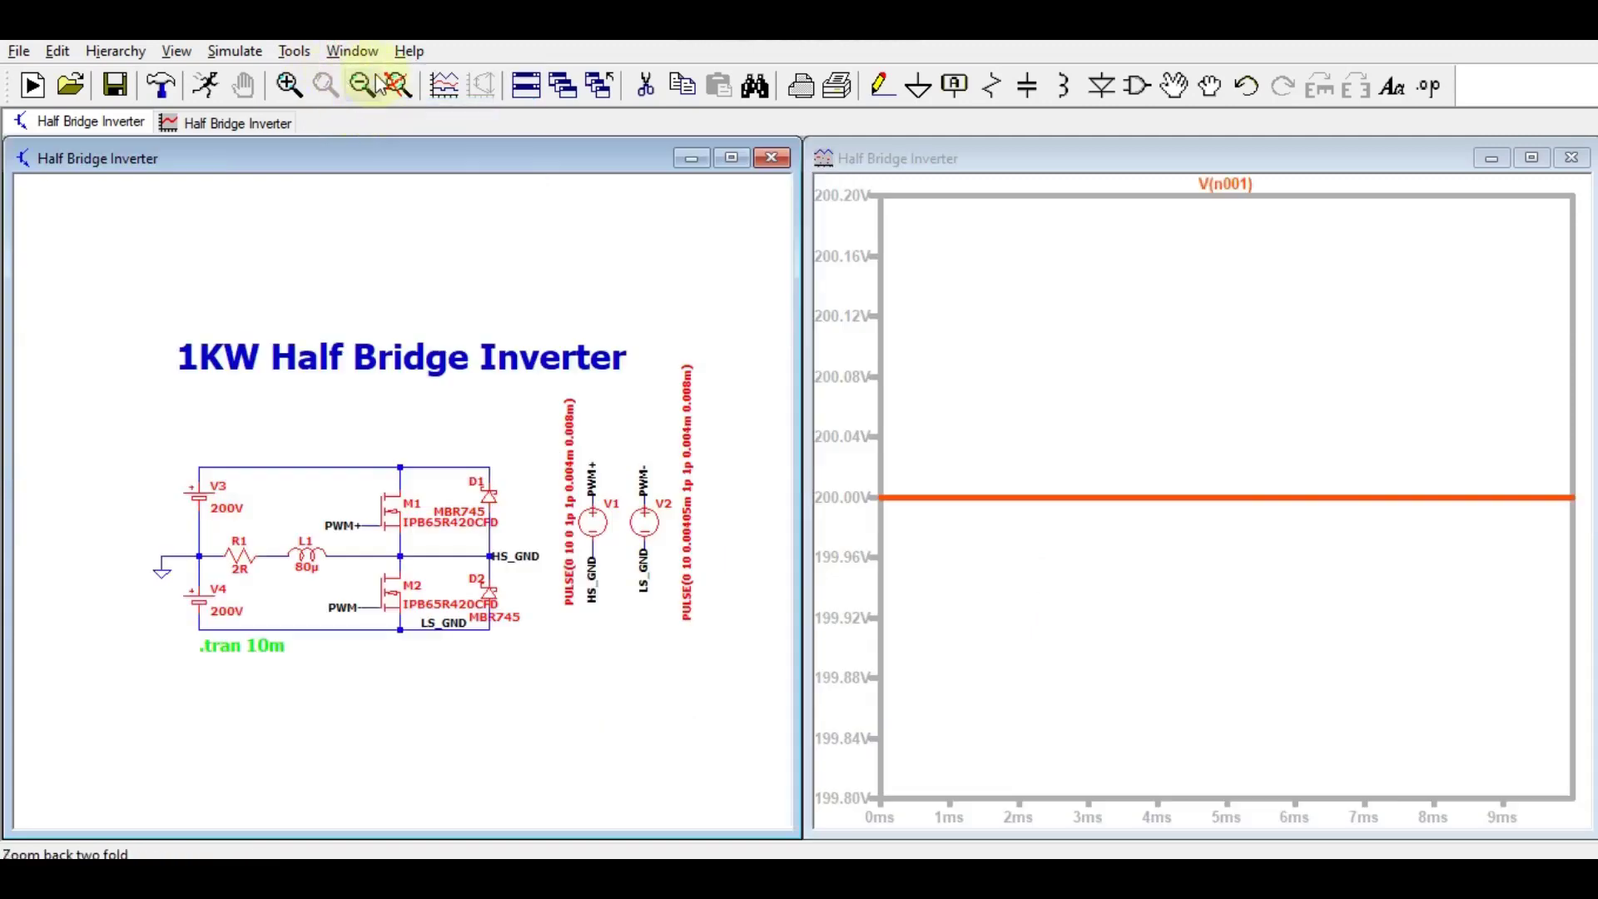
Zoom and pan the schematic so the full half-bridge circuit is visible beside the V(n001) plot.
click(361, 84)
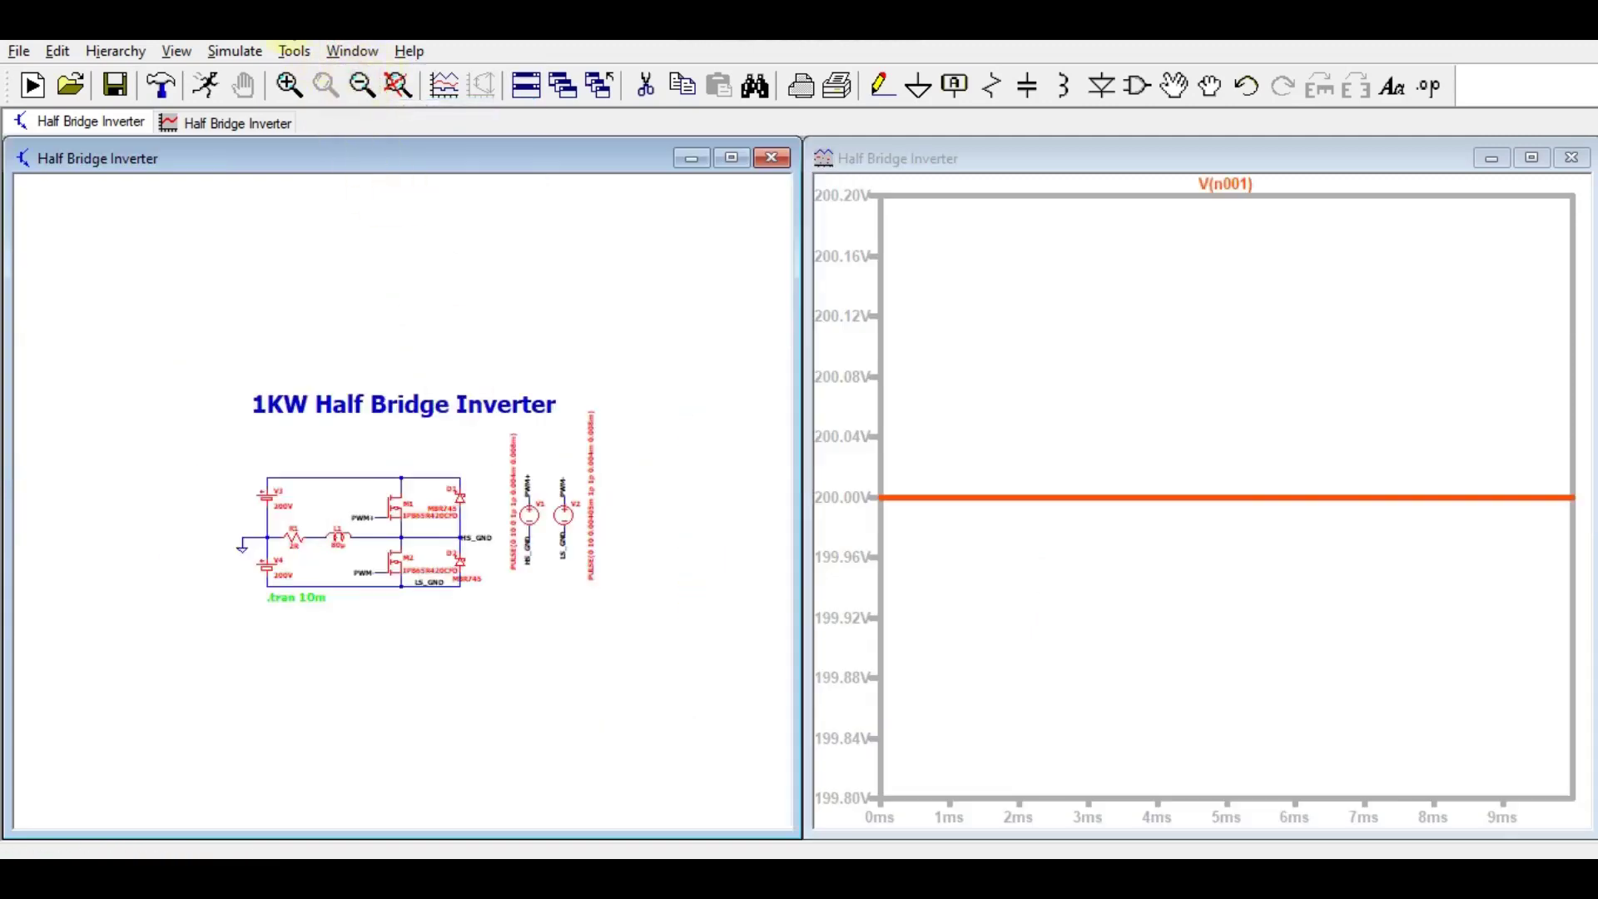
click(291, 51)
click(286, 78)
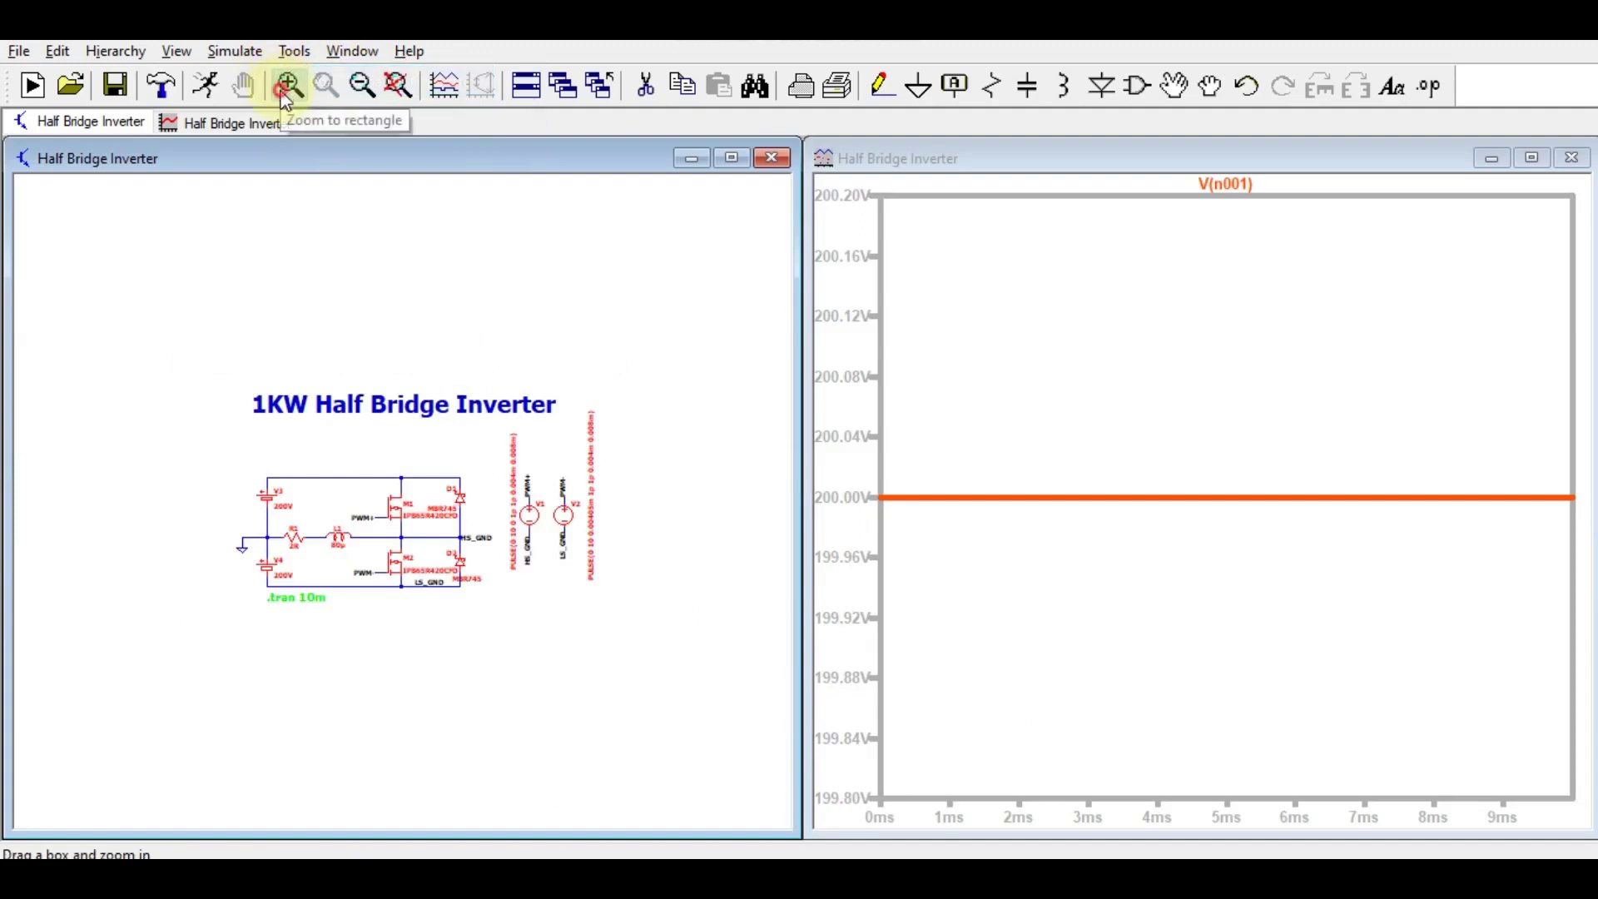
click(285, 93)
click(396, 335)
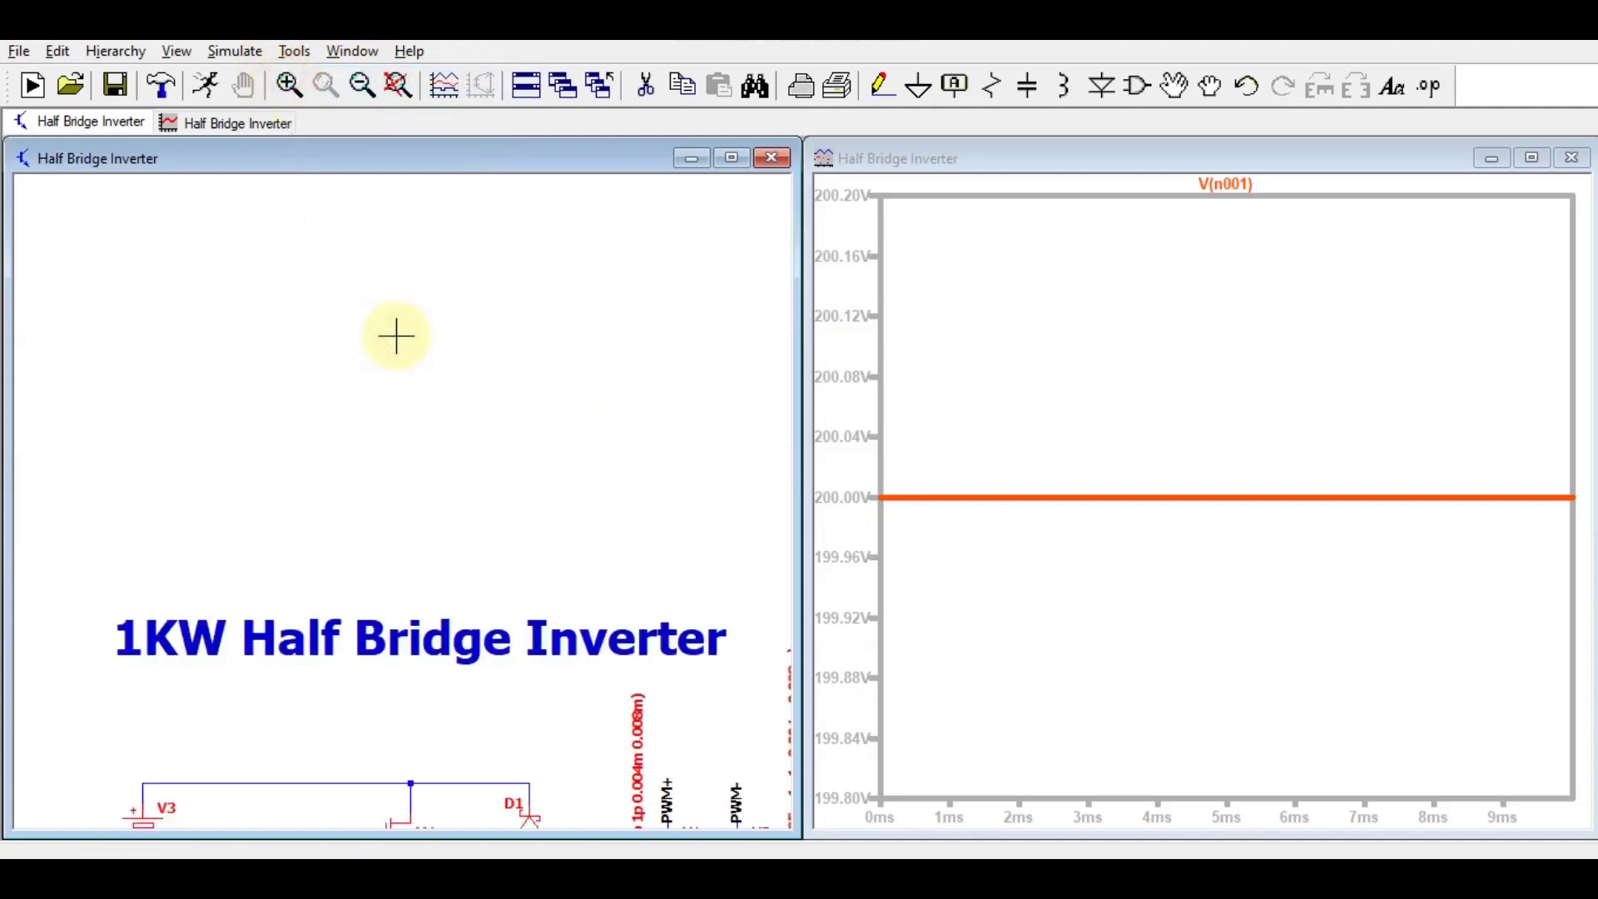
drag(346, 466, 292, 185)
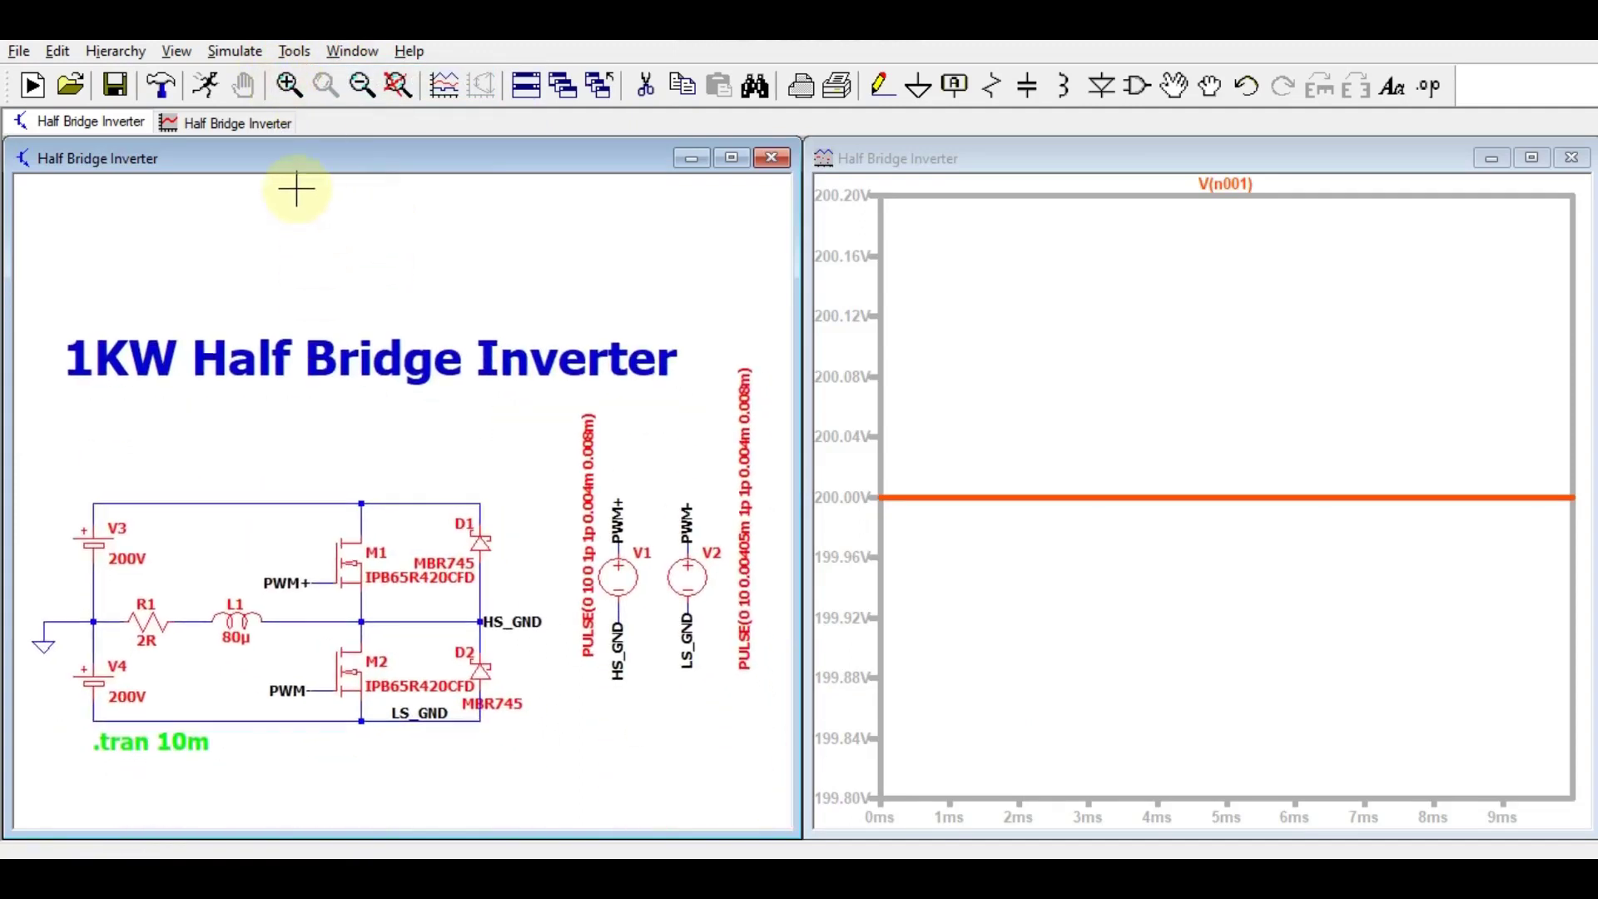
Add a second plot pane, with V(pwm+) in the top pane and only V(pwm-) below.
right_click(1106, 363)
click(1119, 507)
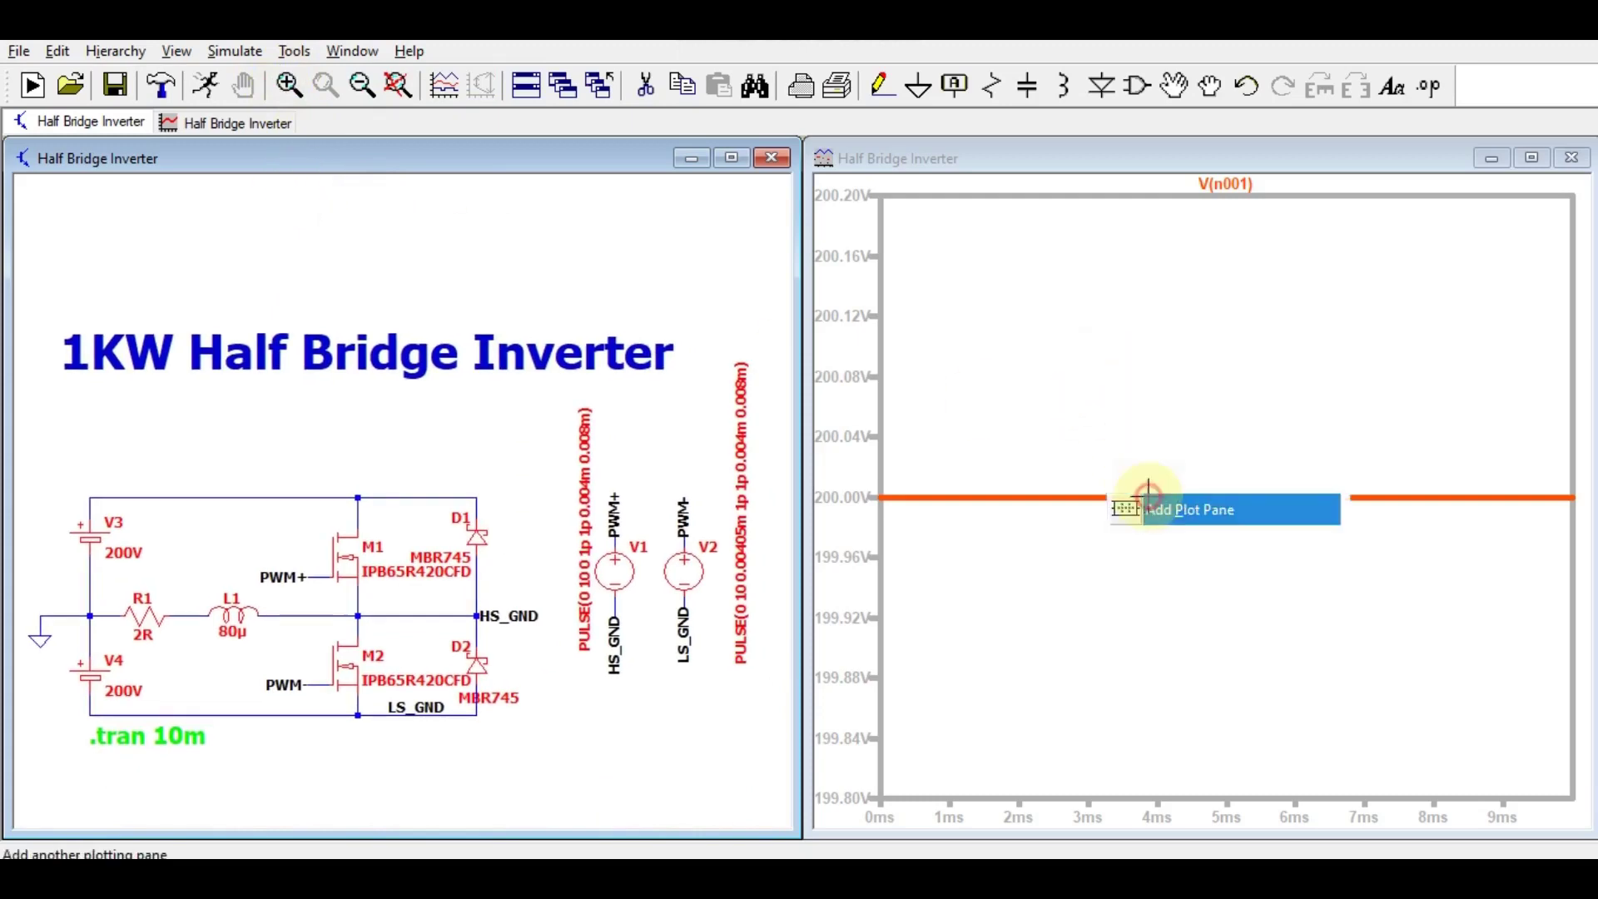
click(314, 572)
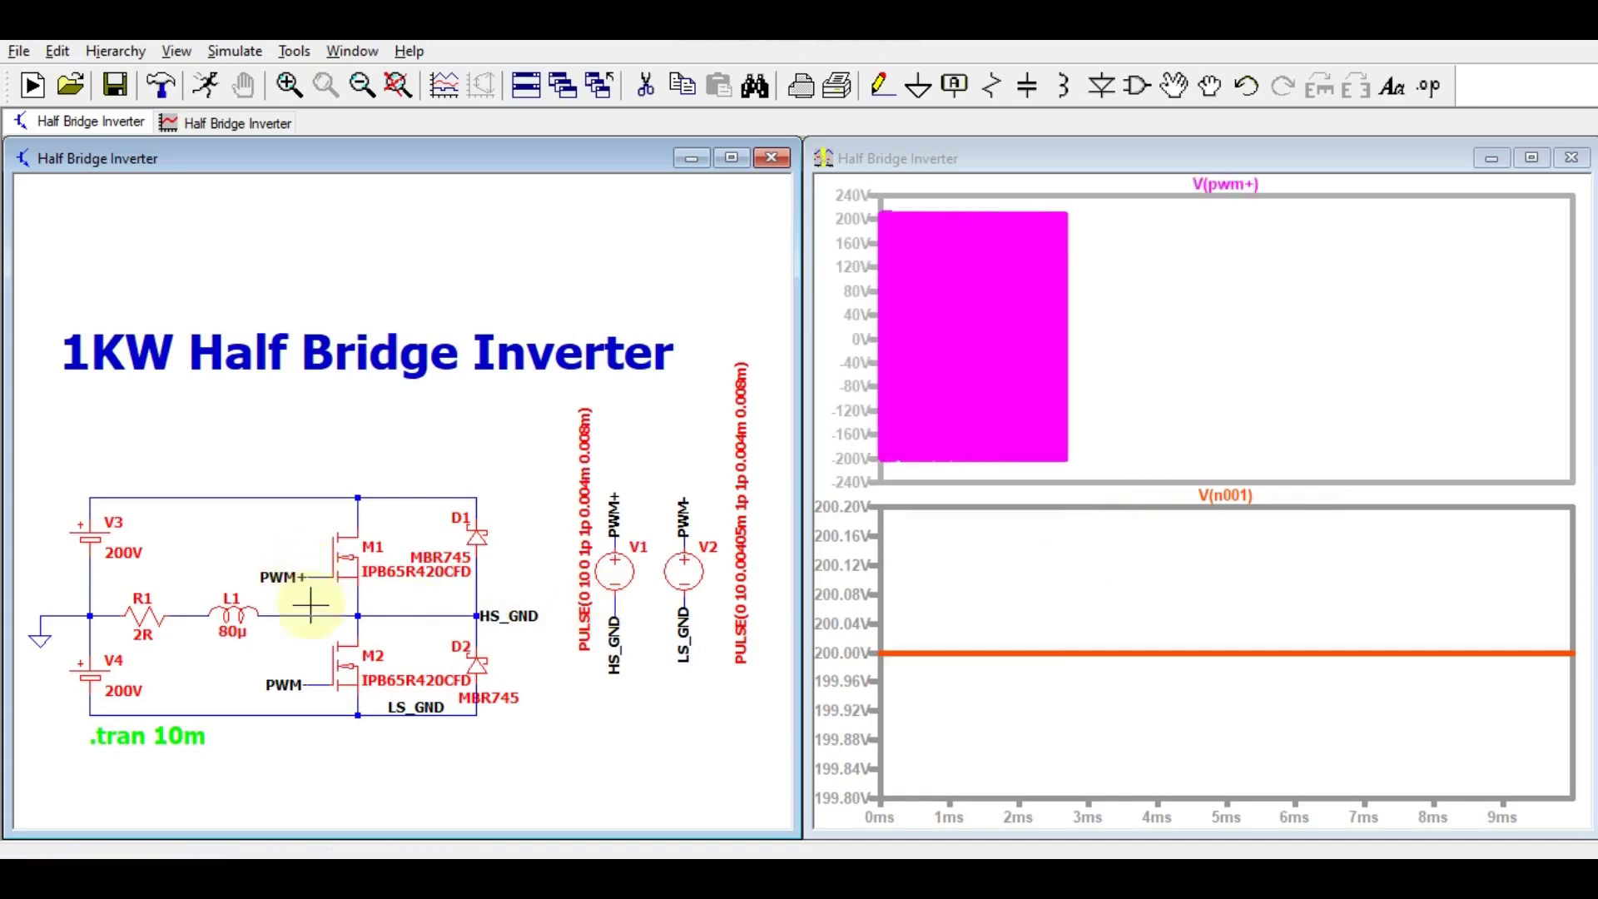
click(998, 614)
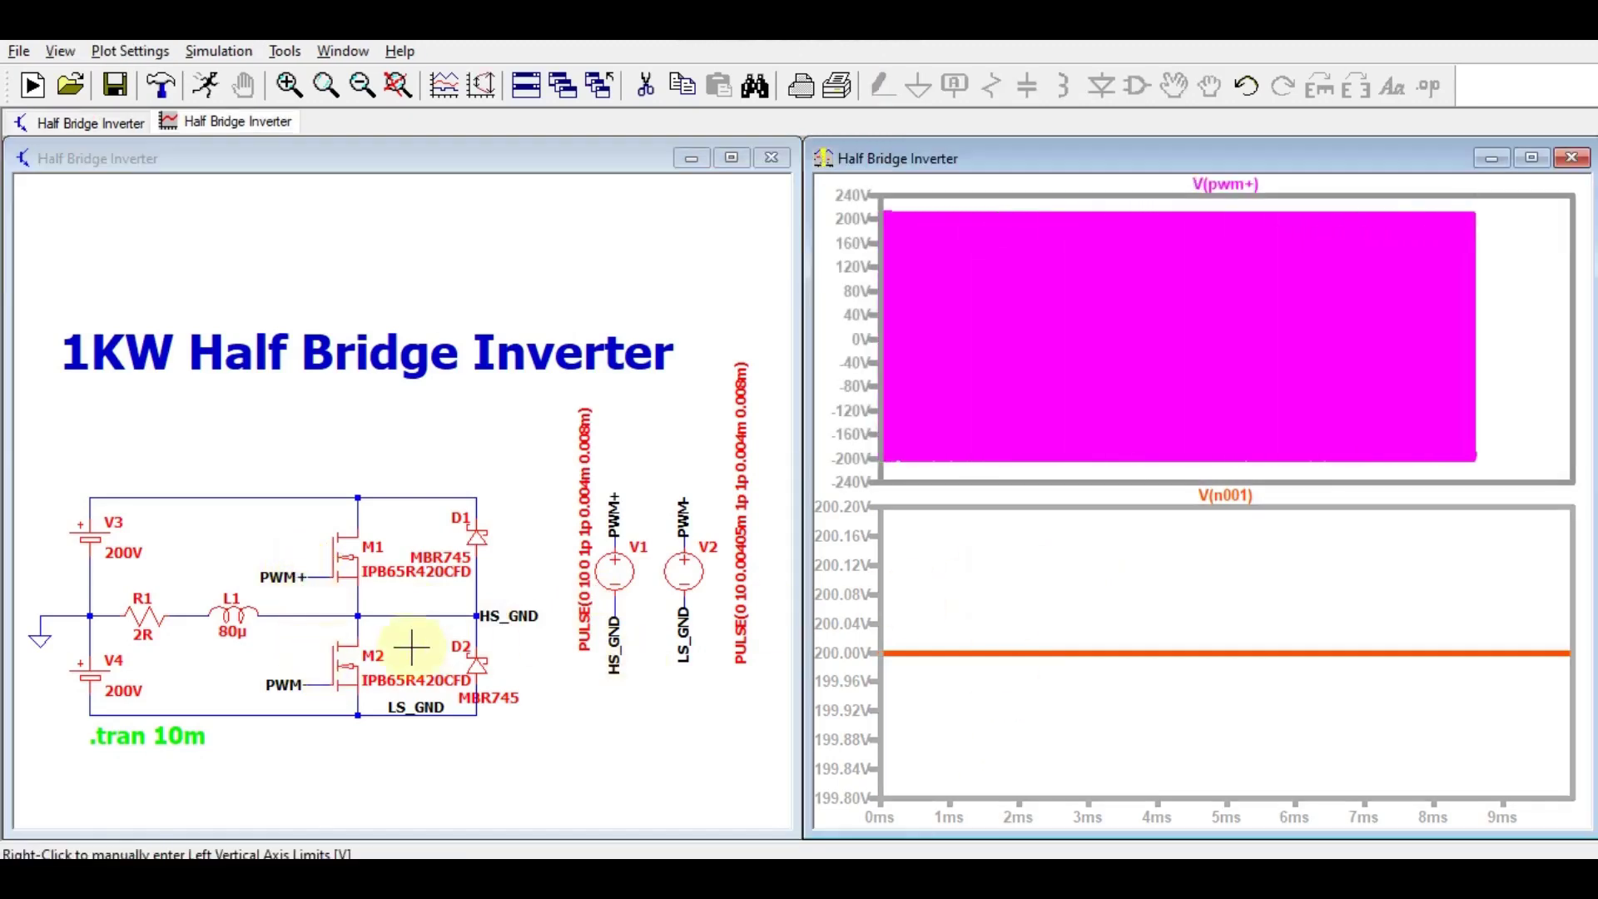
click(318, 684)
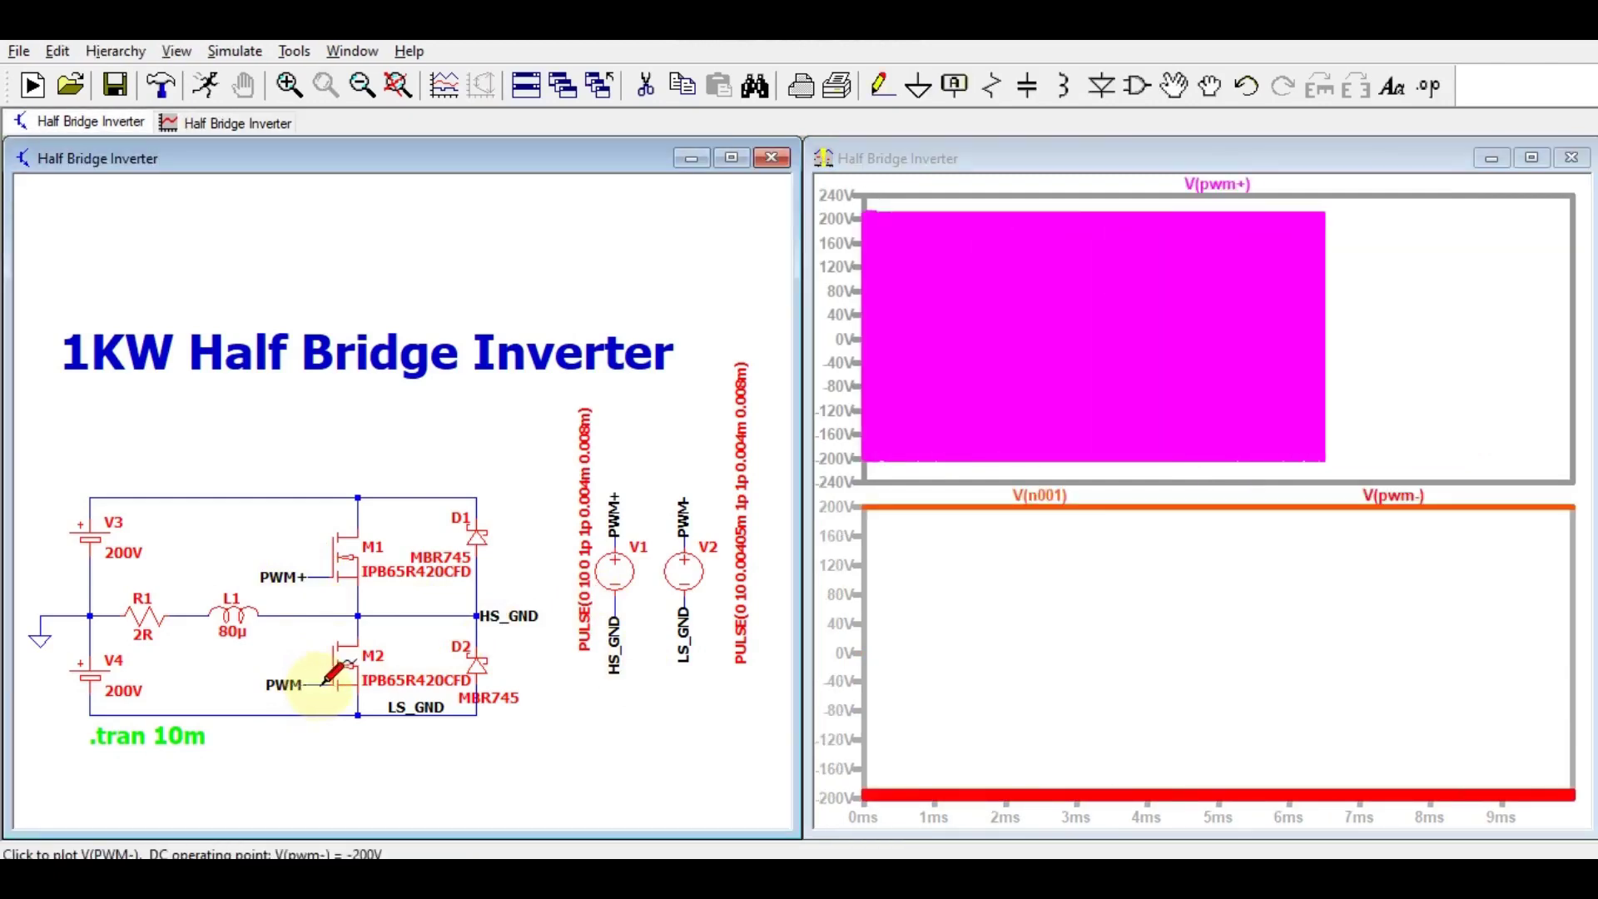
click(319, 684)
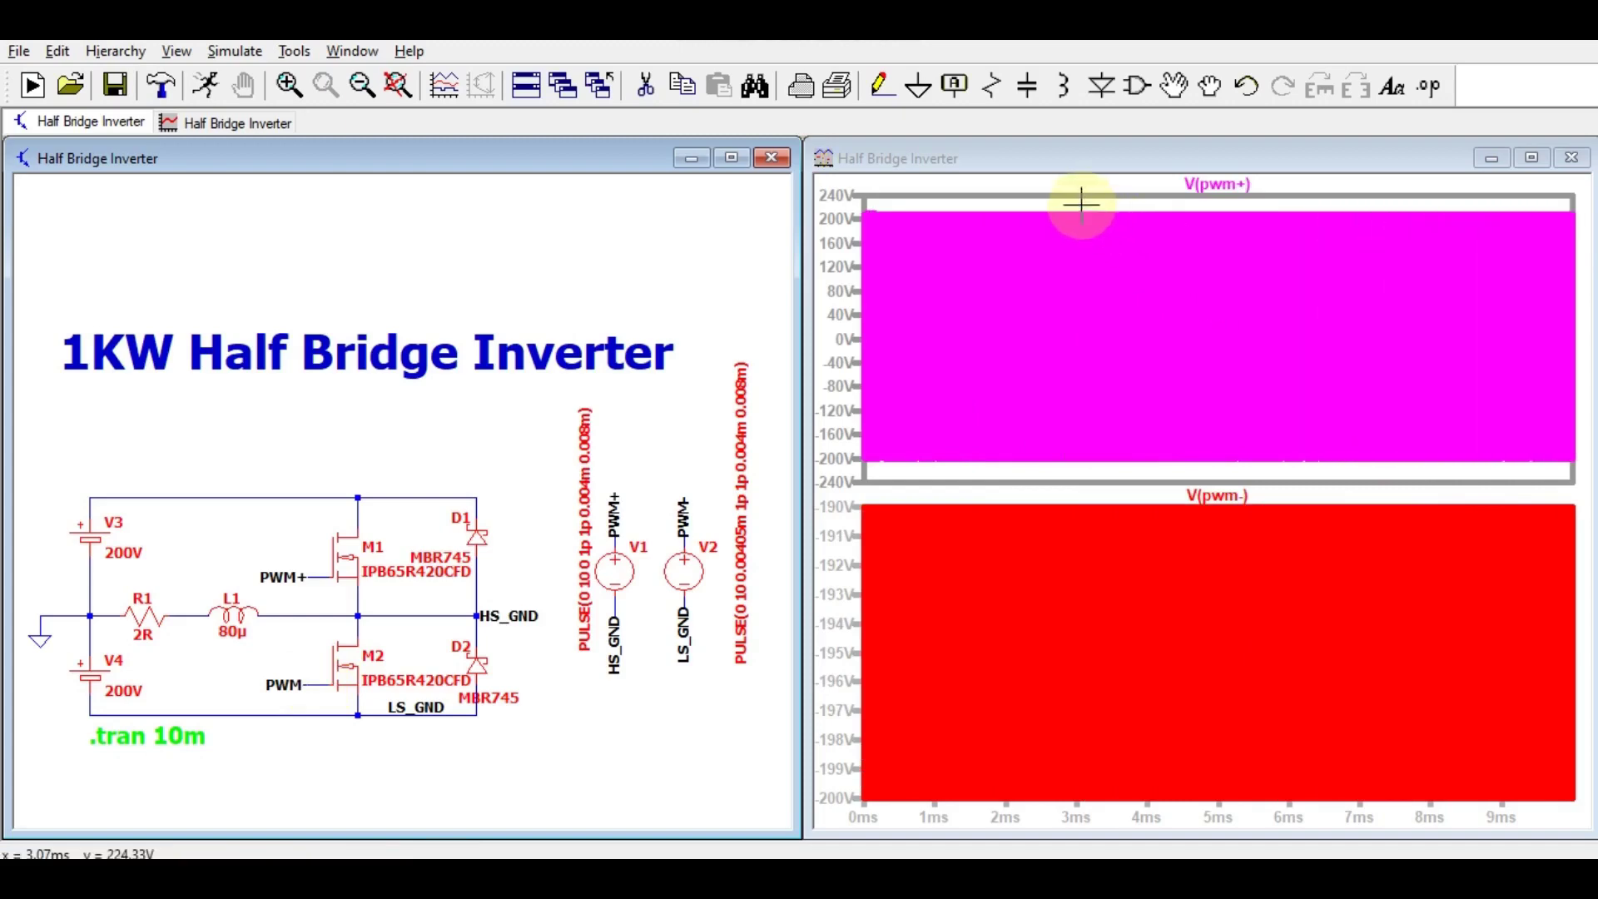
Zoom the time axis to about 3–4 ms, then to a few switching cycles near 3.25–3.3 ms.
drag(1080, 203, 1153, 836)
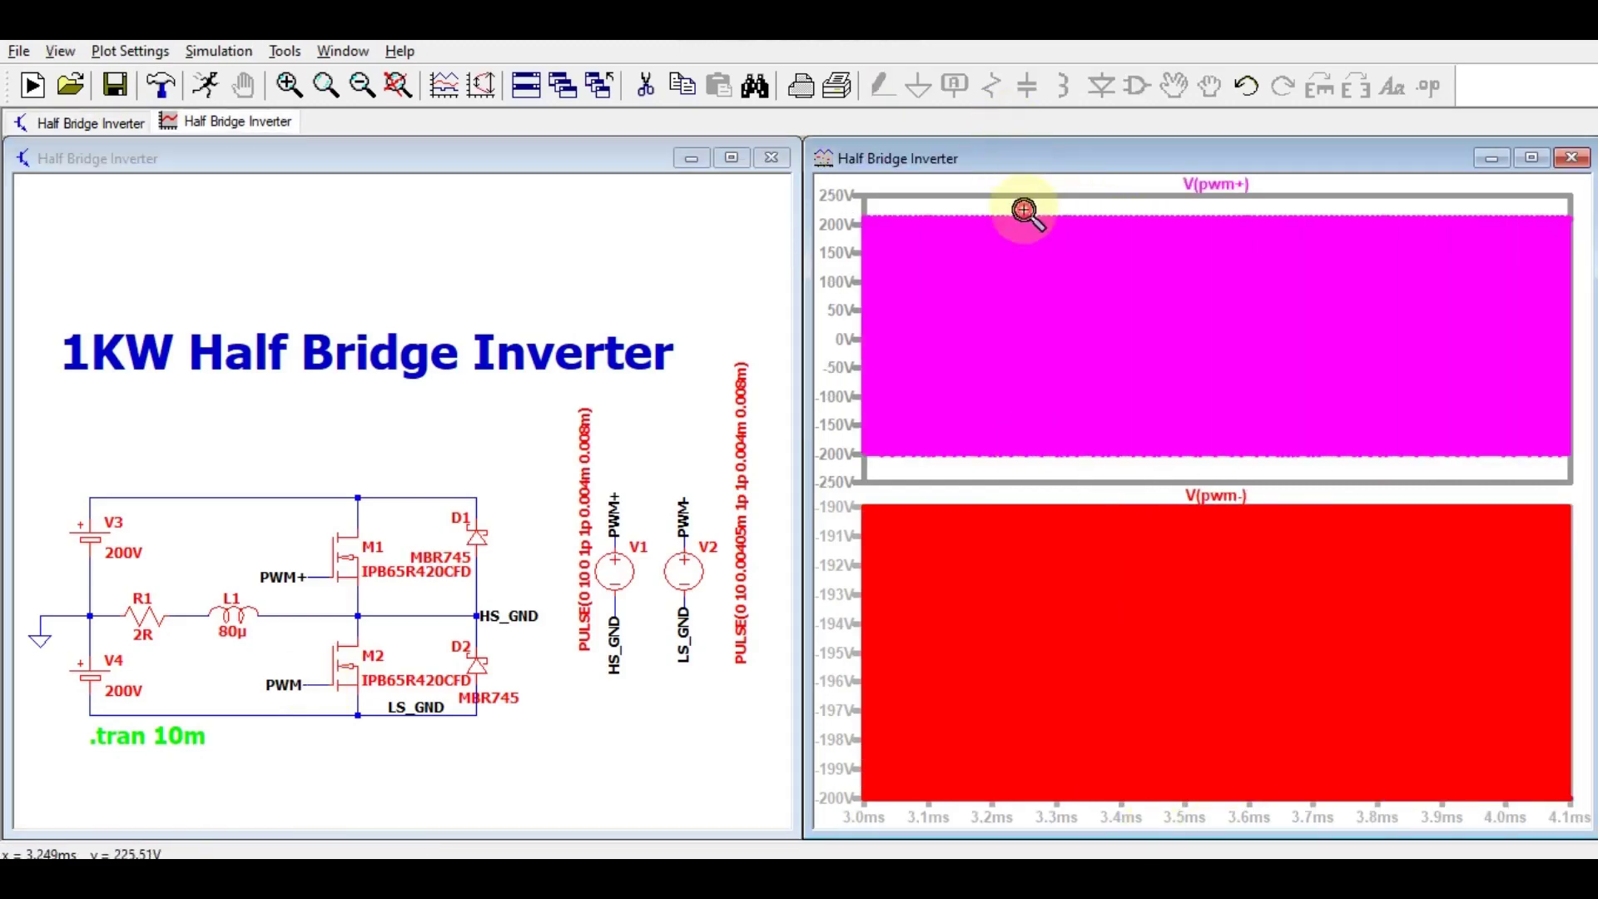
drag(1026, 213, 1063, 833)
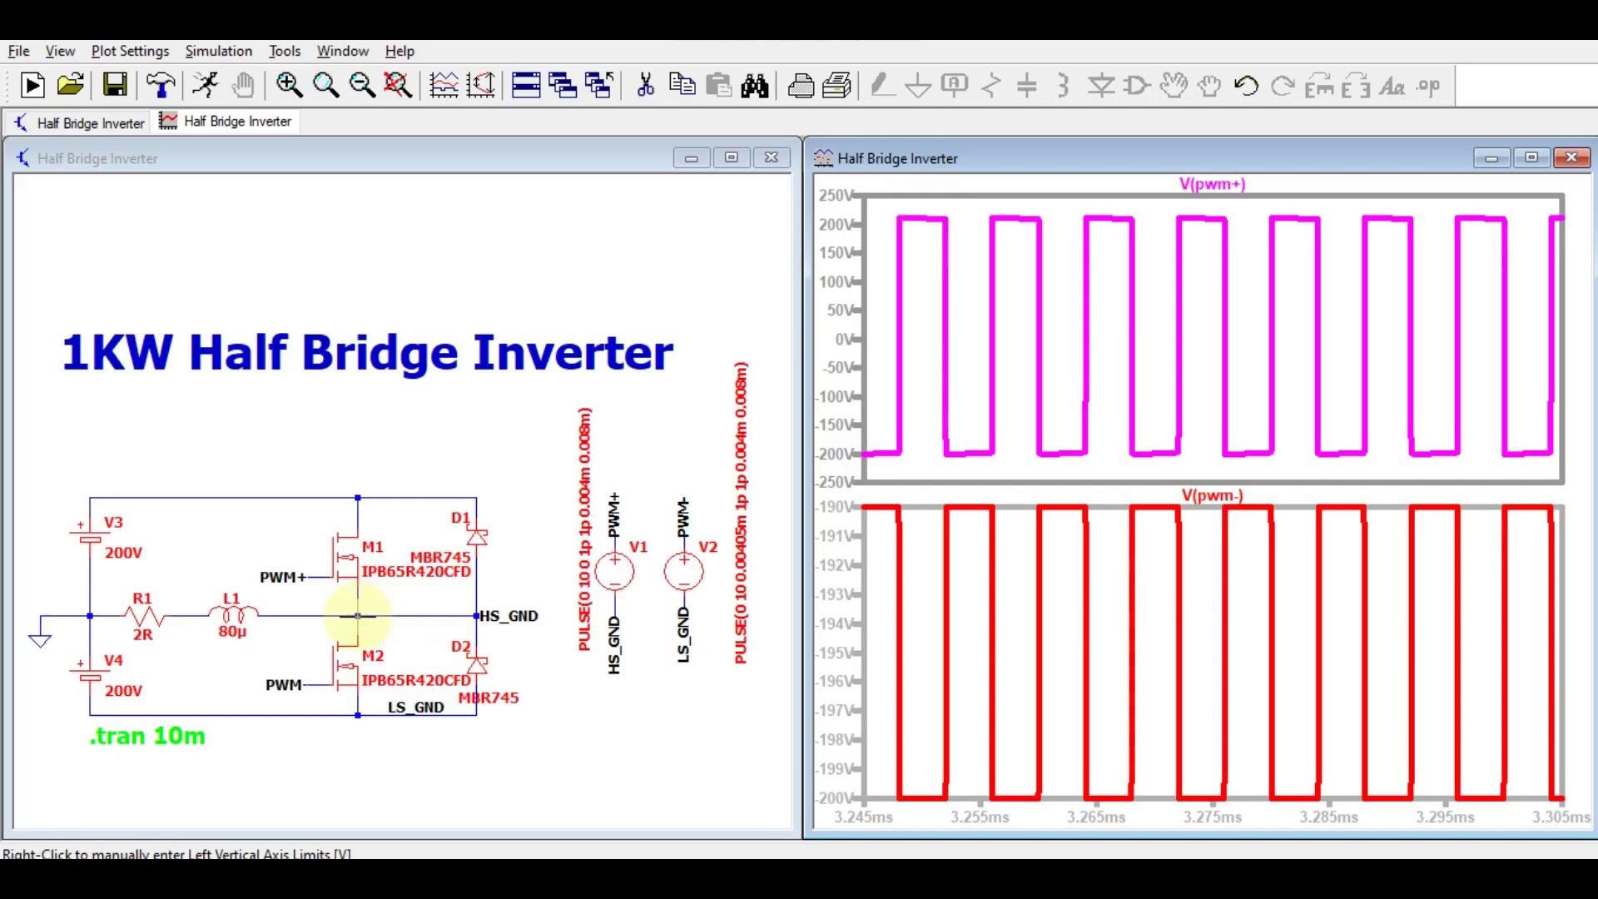
Probe the V(hs_gnd) midpoint, then plot M2's drain current Id(M2) in the lower pane.
click(358, 615)
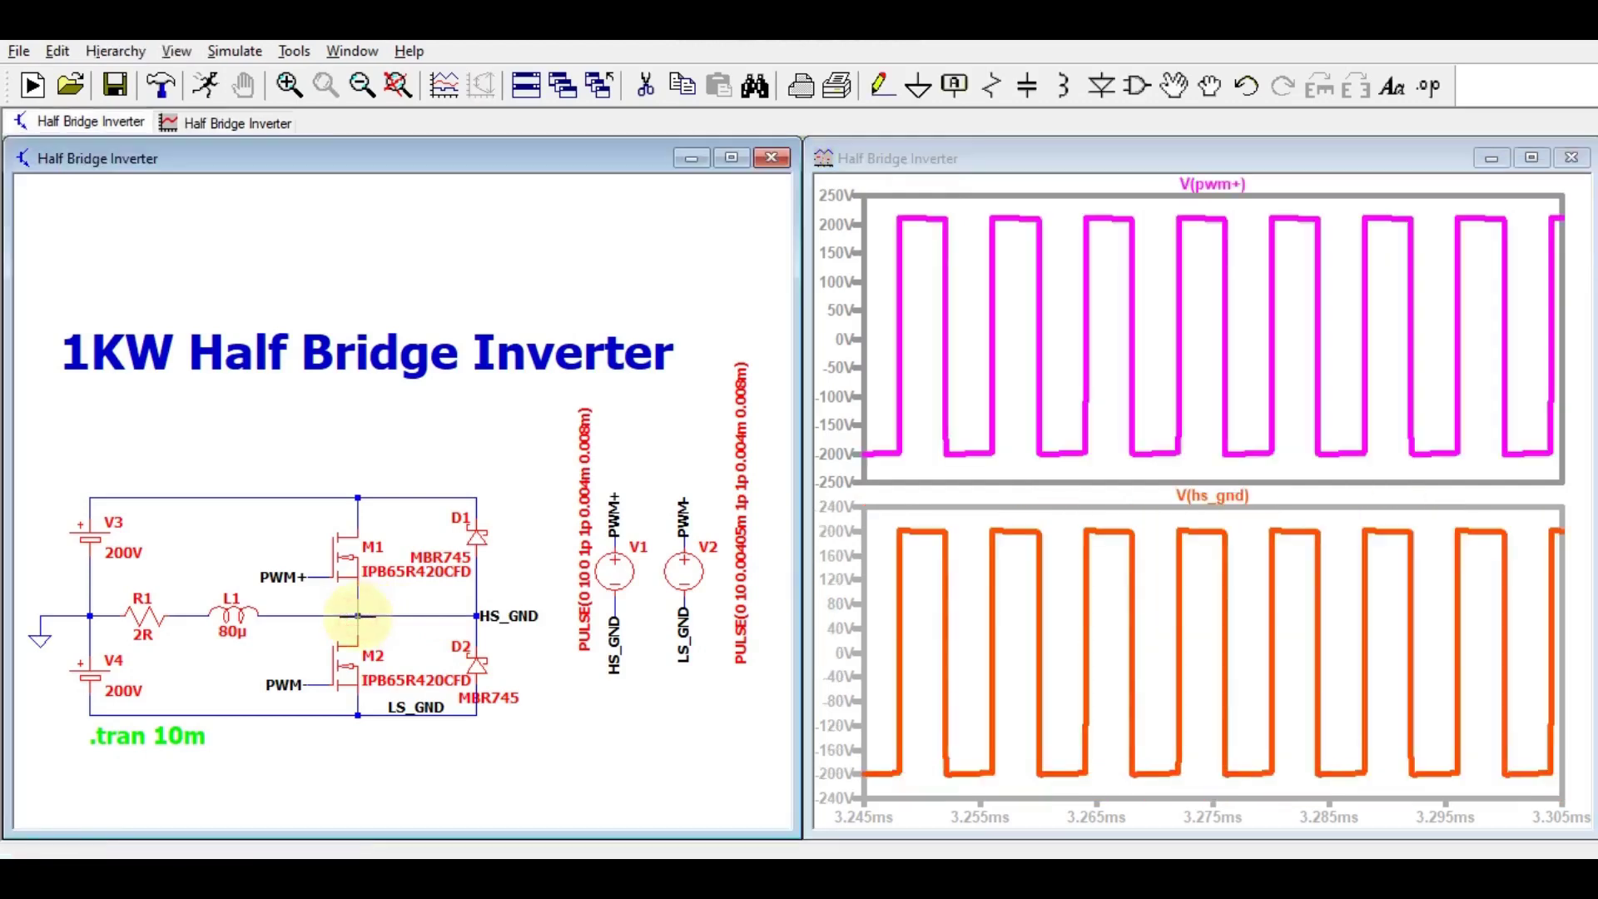
click(366, 678)
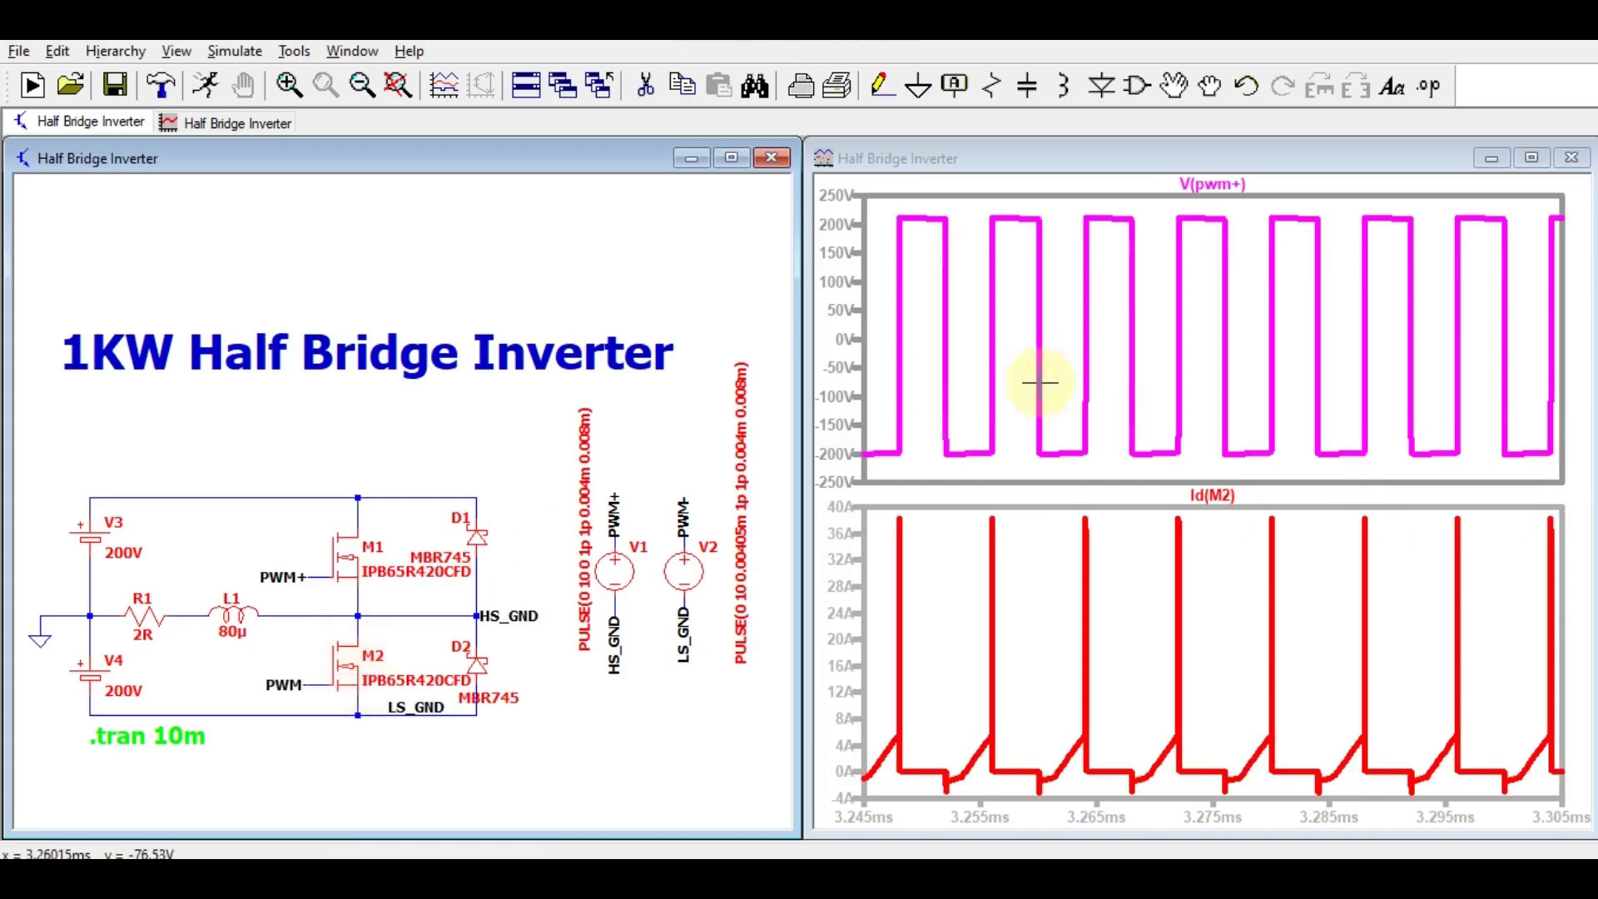
Delete the Id(M2) pane, overlay inductor current I(L1) on V(pwm+), and maximize the plot window.
click(993, 314)
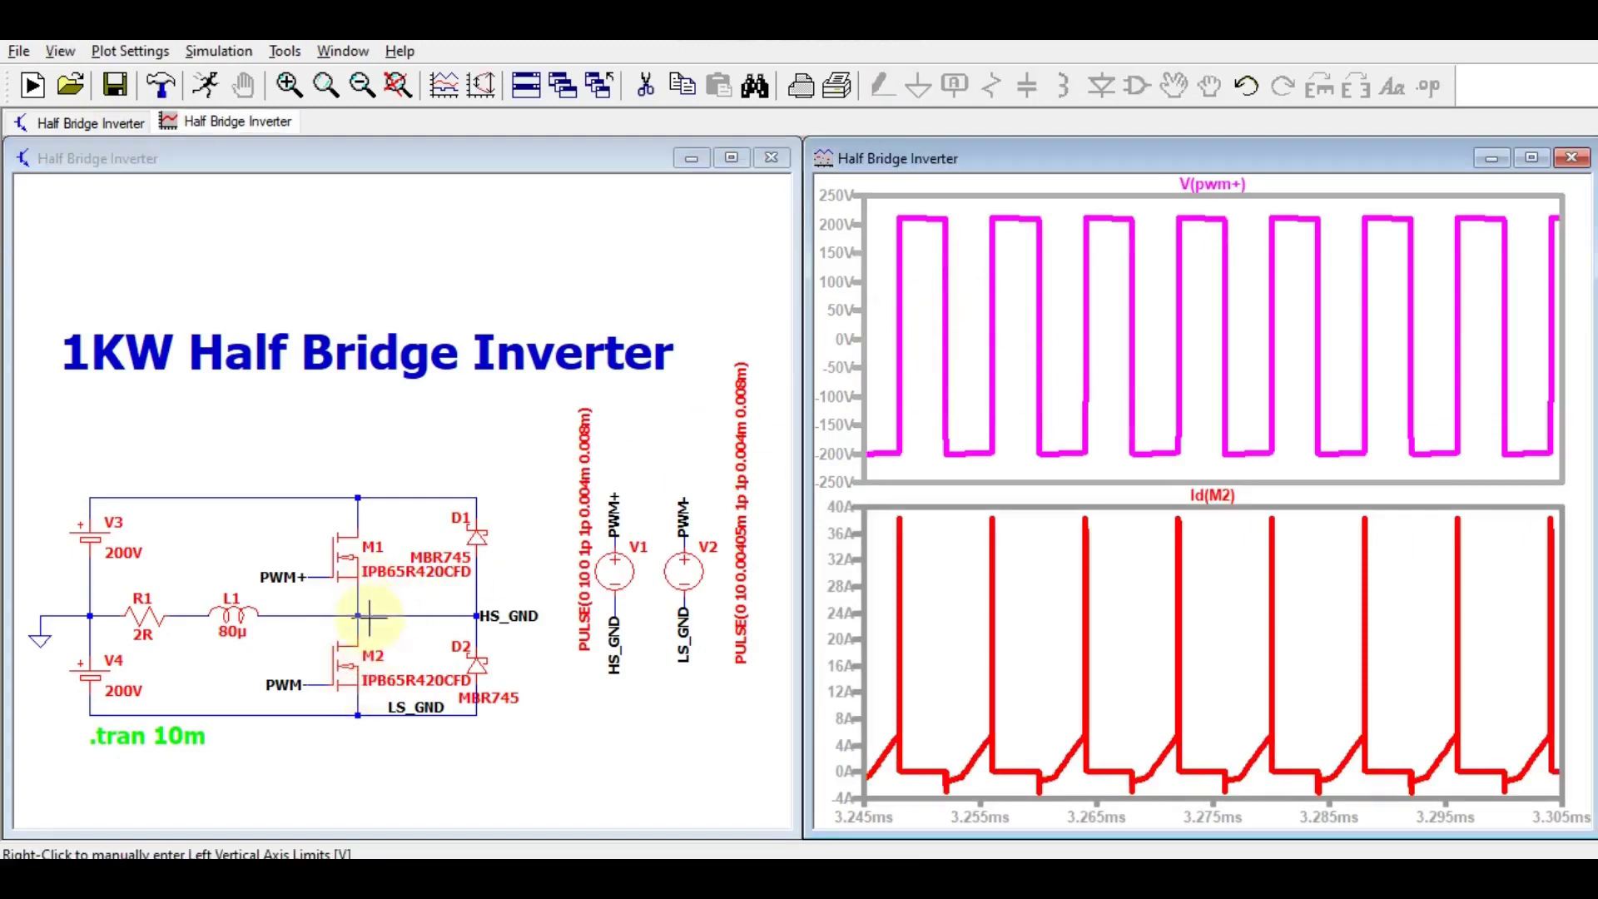
right_click(1088, 605)
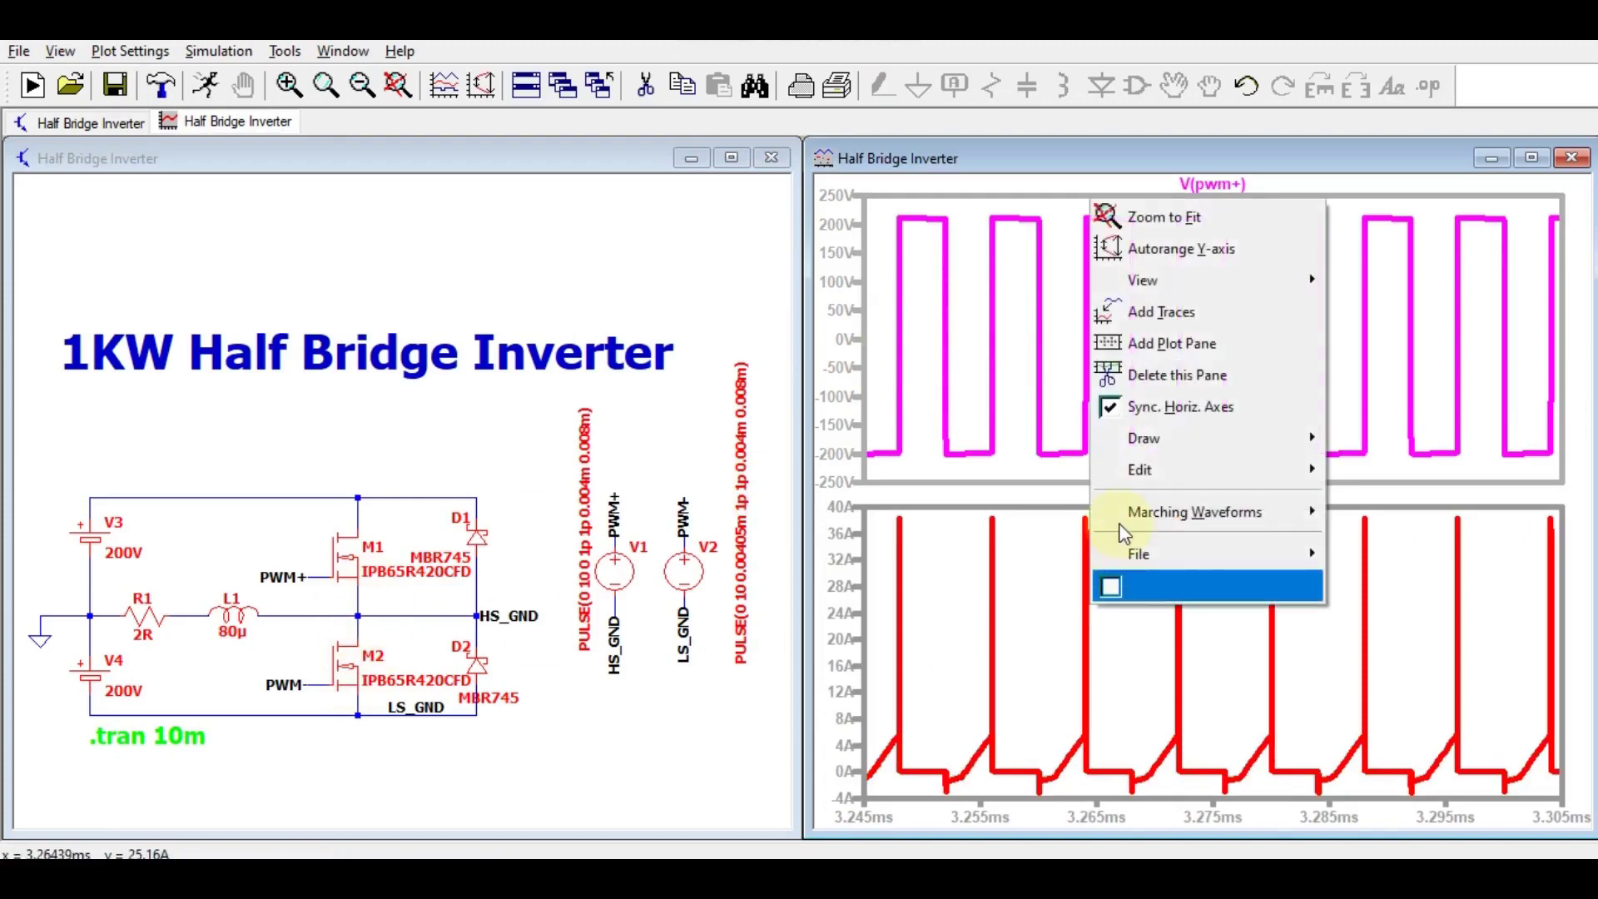
click(1167, 374)
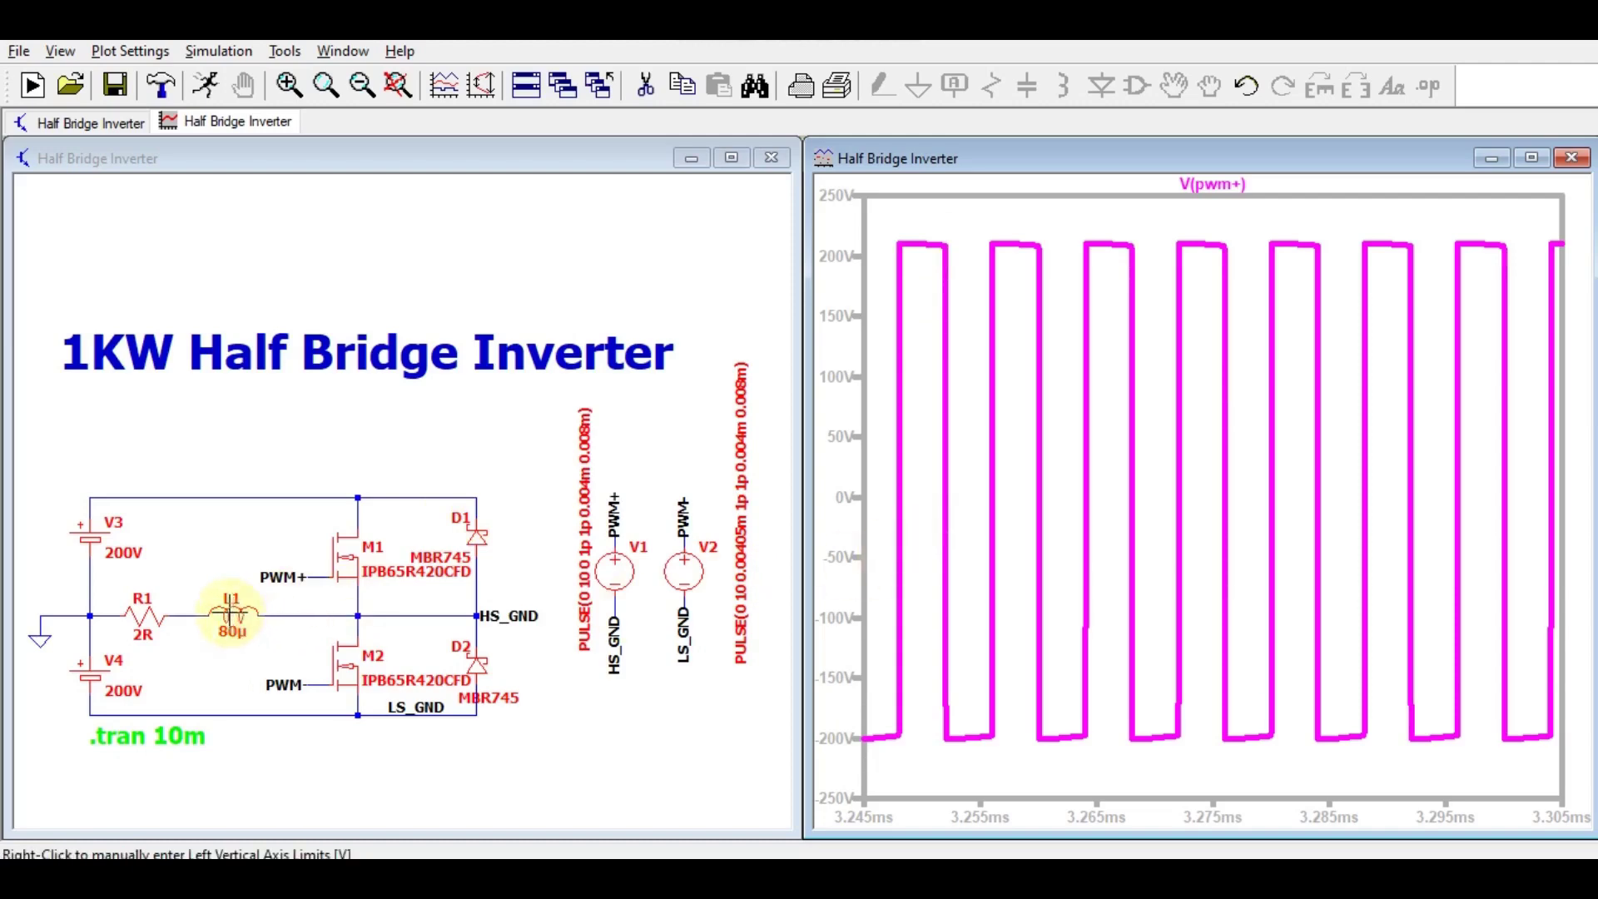
click(231, 613)
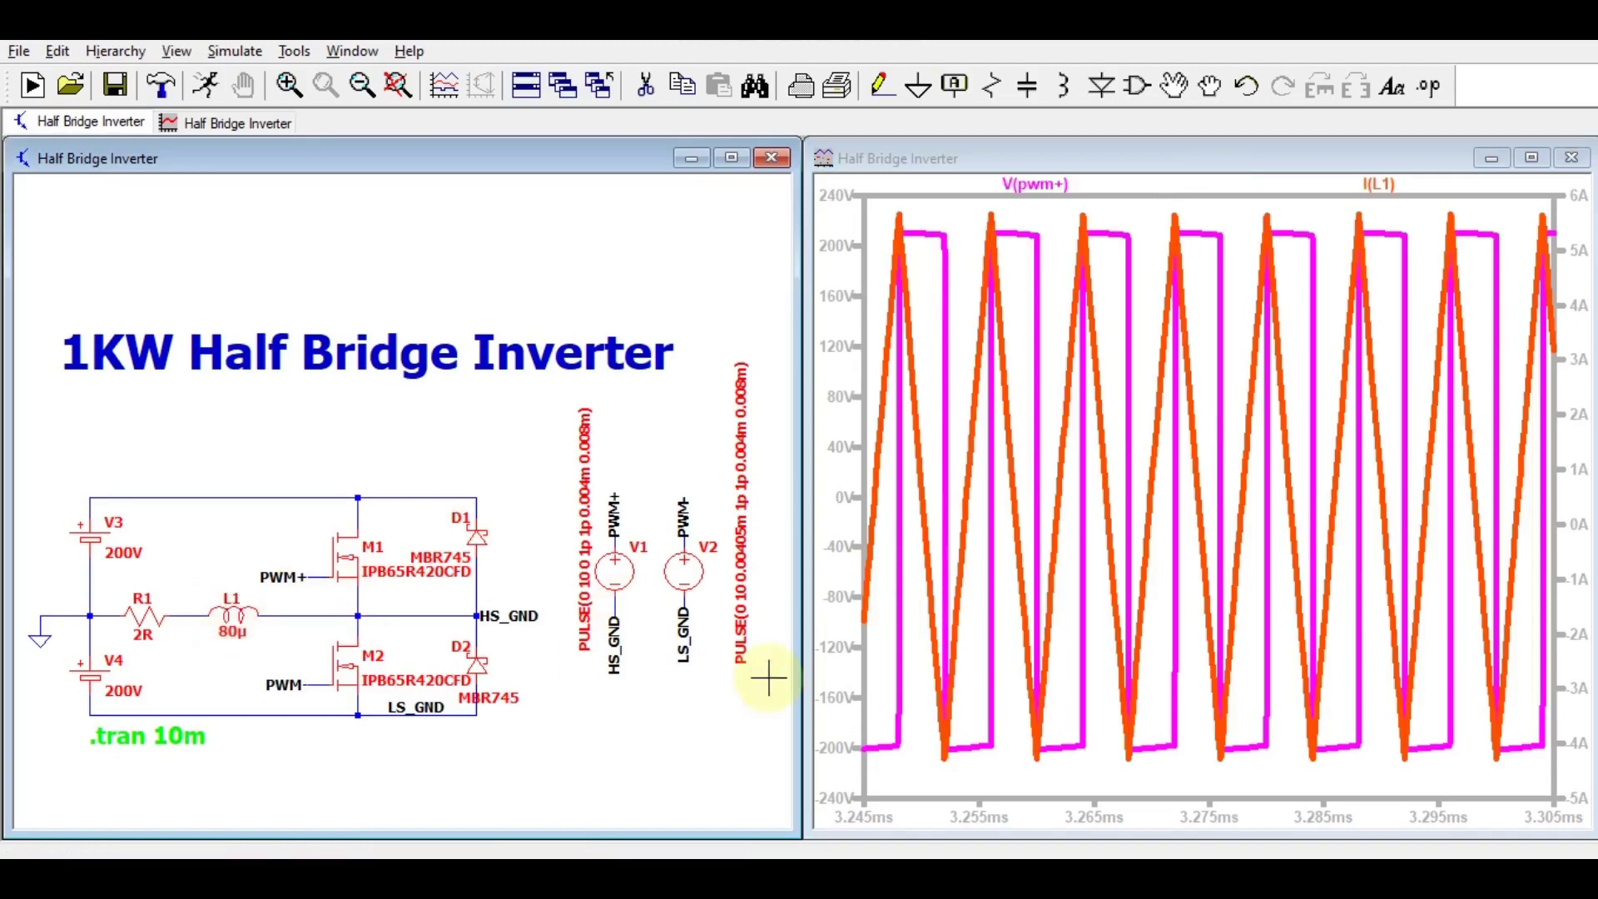
click(1533, 158)
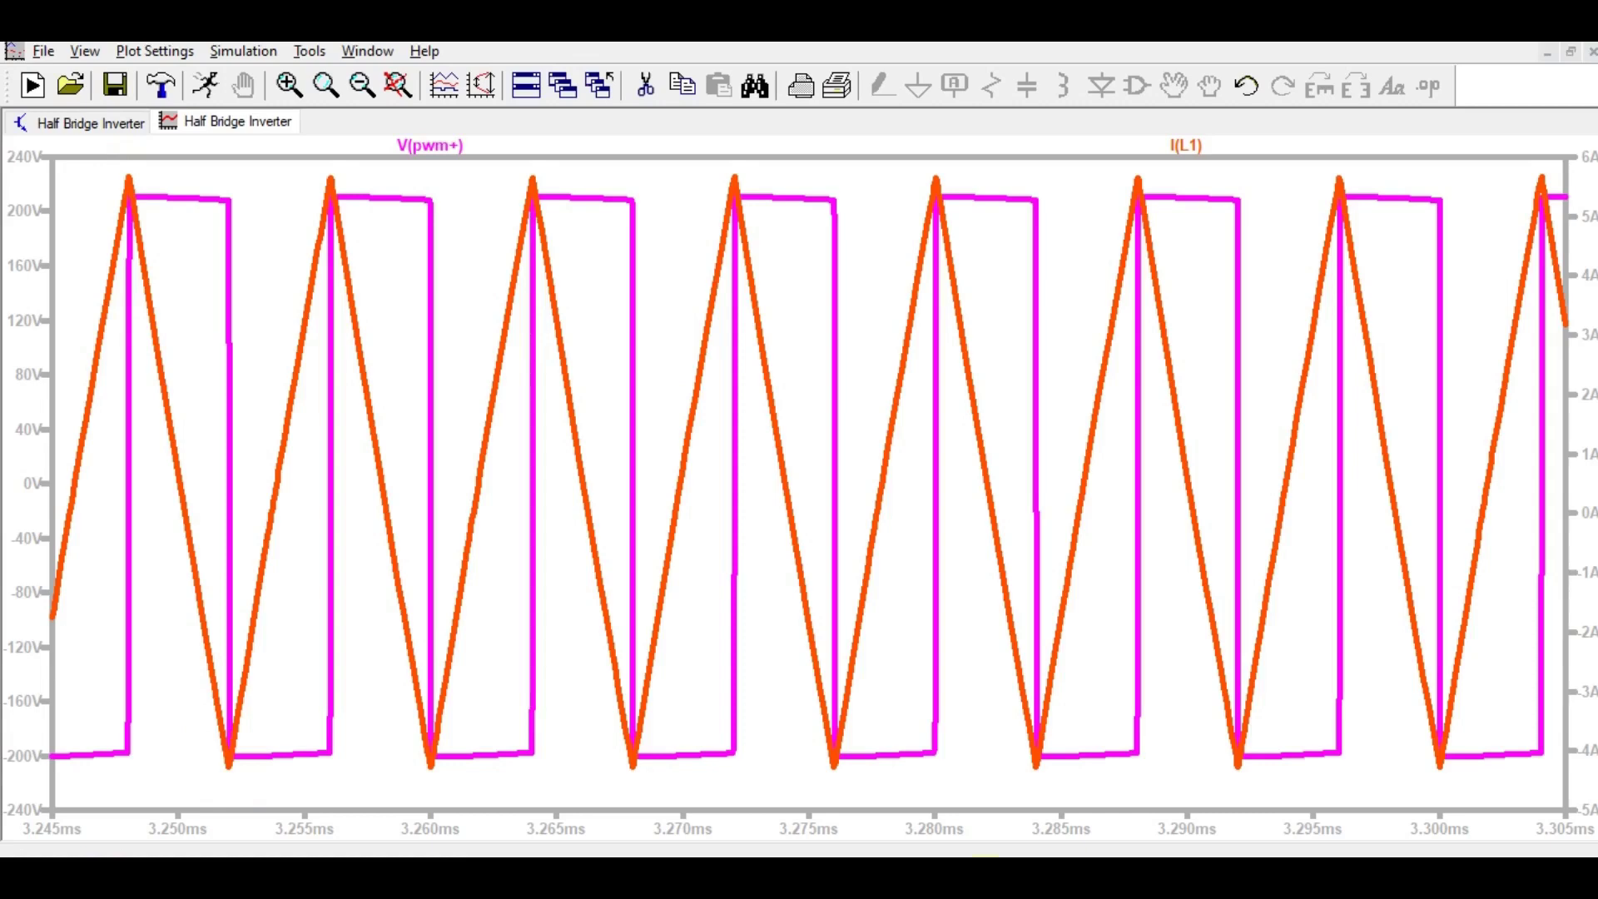
Find L1 in the schematic and plot its power V(N002,HS_GND)*I(L1) on the waveform.
click(92, 123)
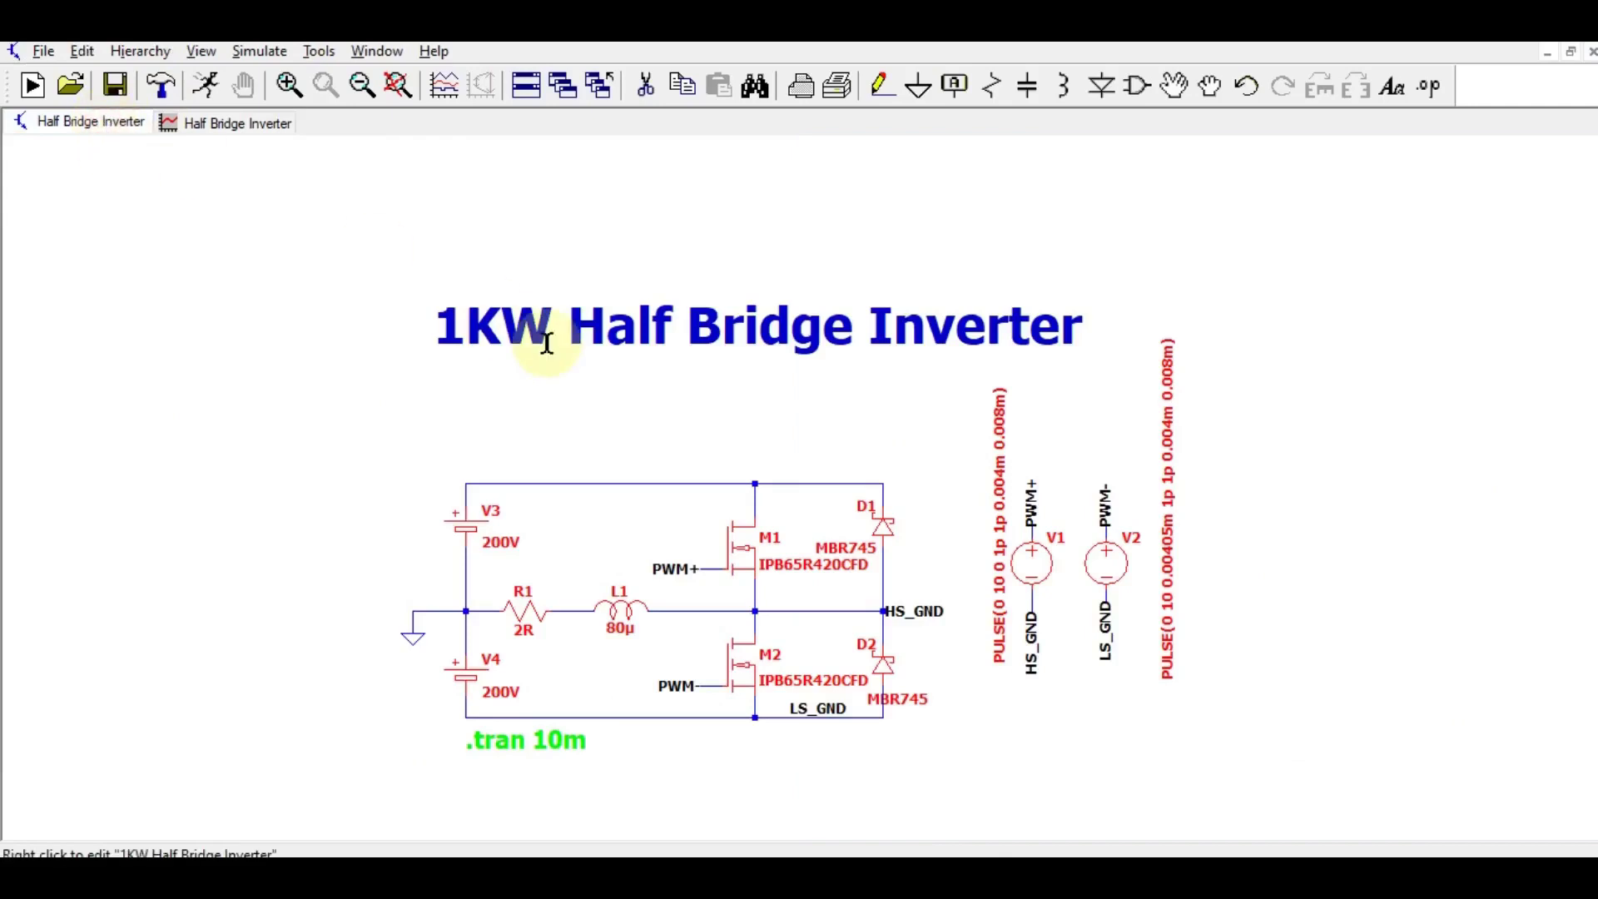
click(288, 84)
click(684, 441)
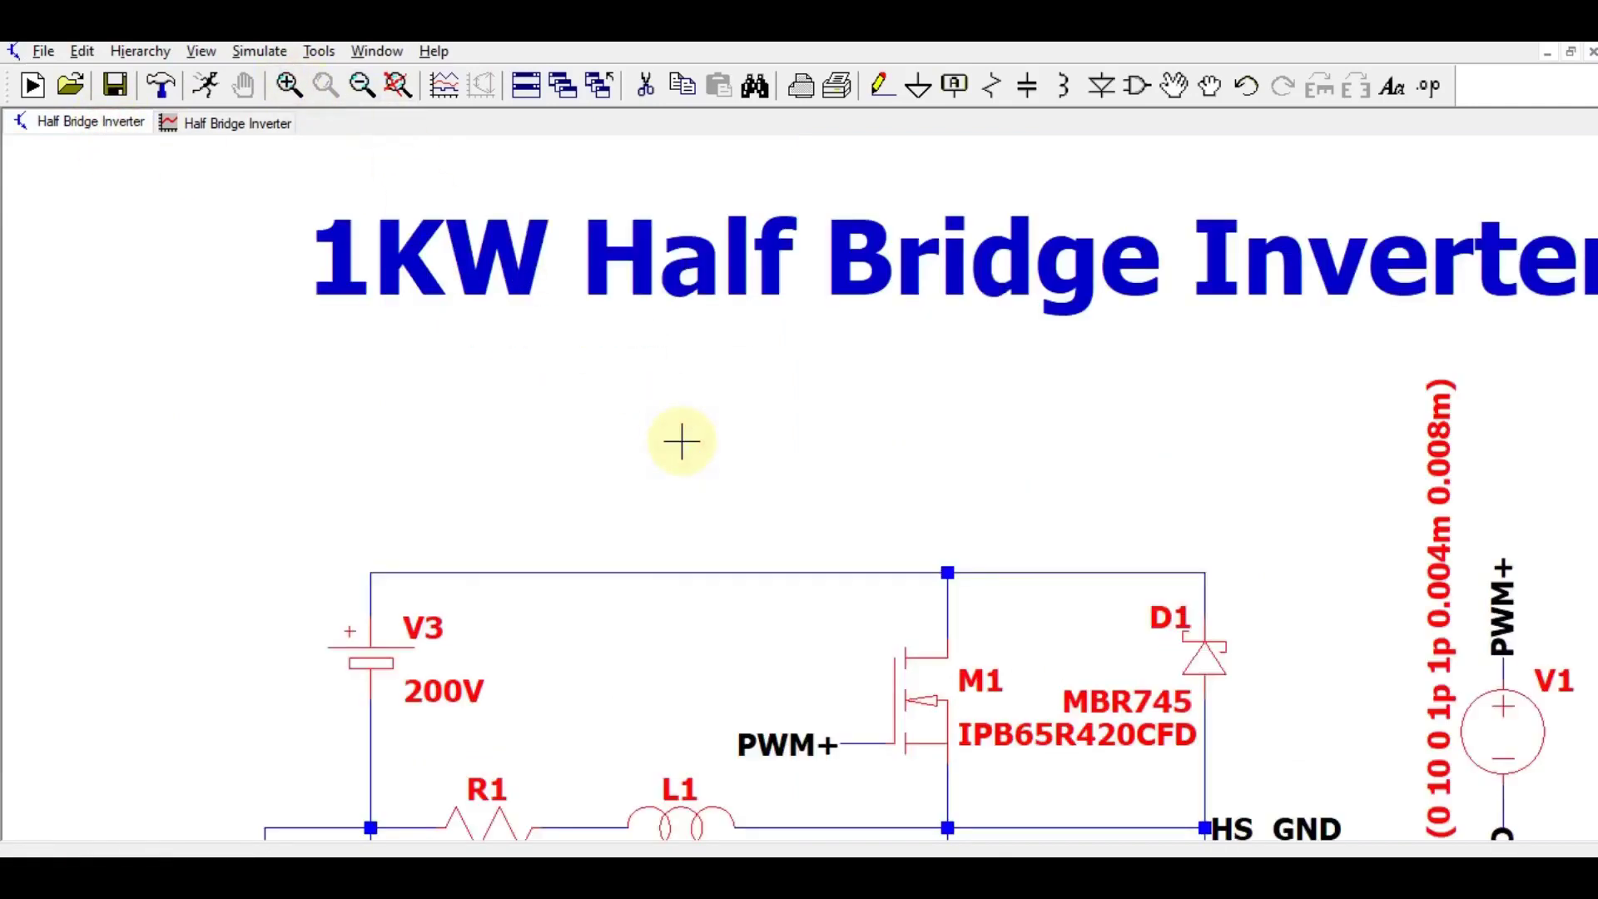
click(362, 85)
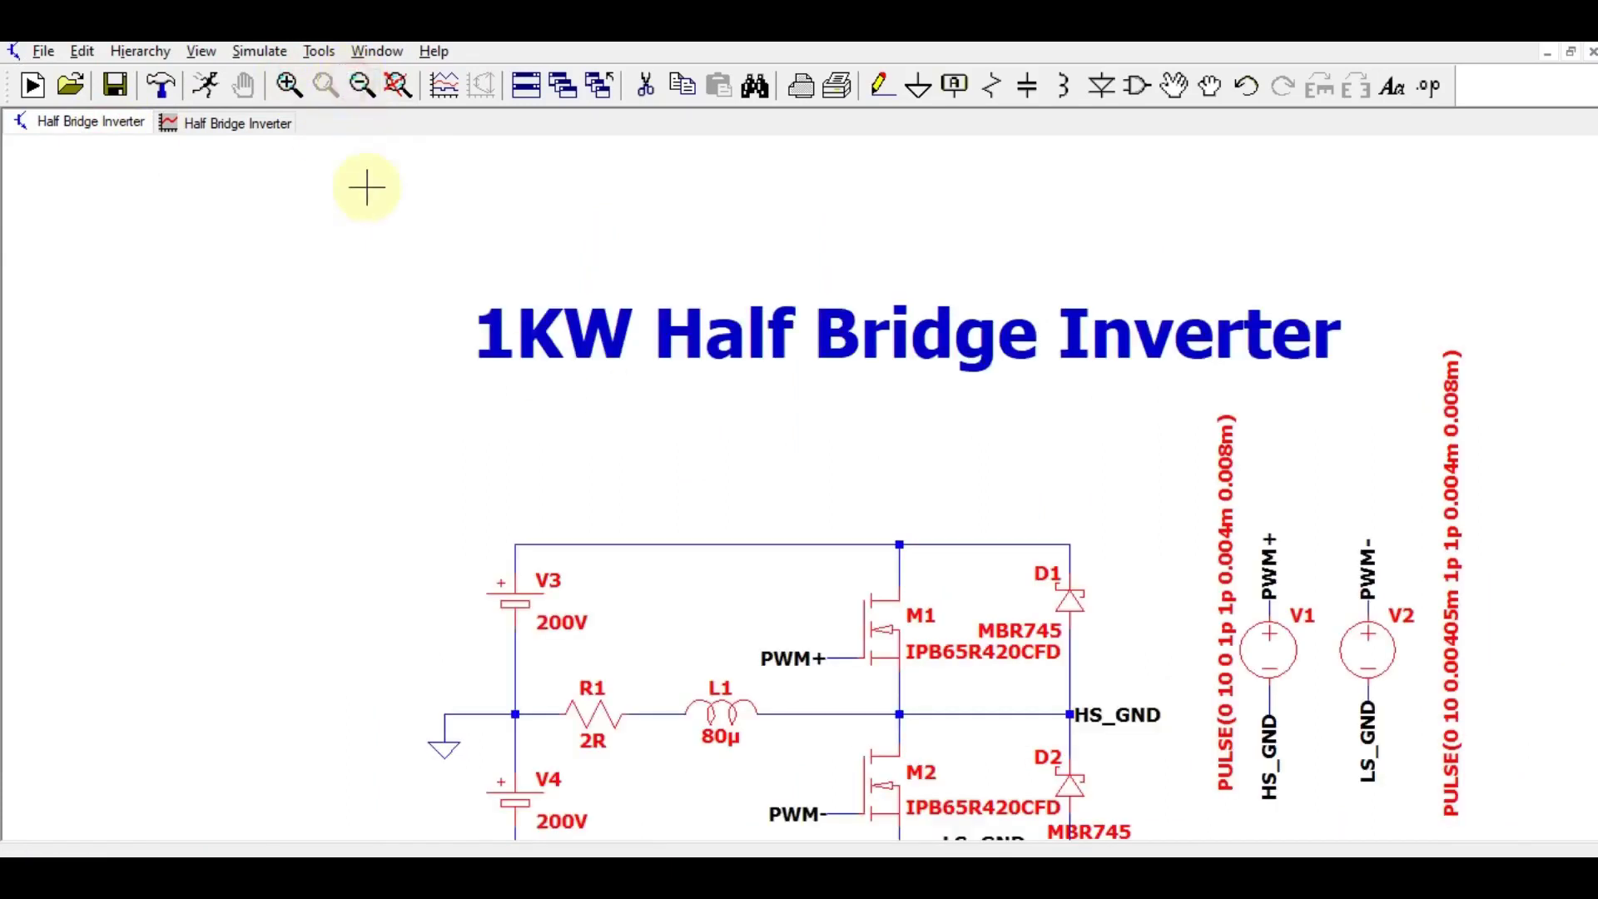
drag(403, 356, 319, 240)
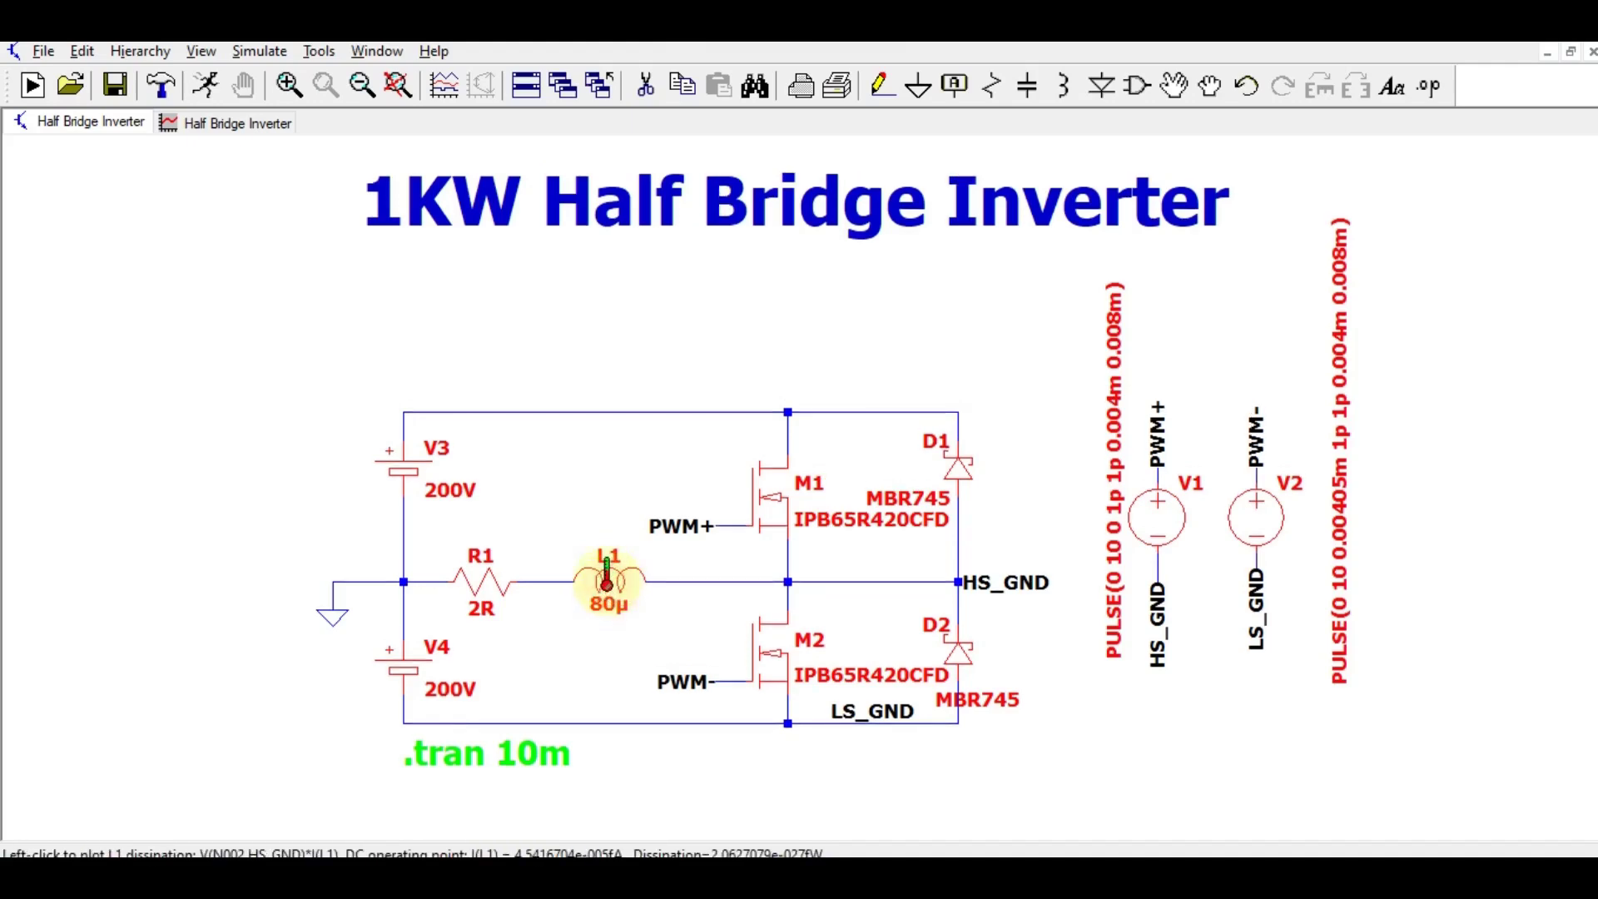
alt+click(606, 574)
click(234, 125)
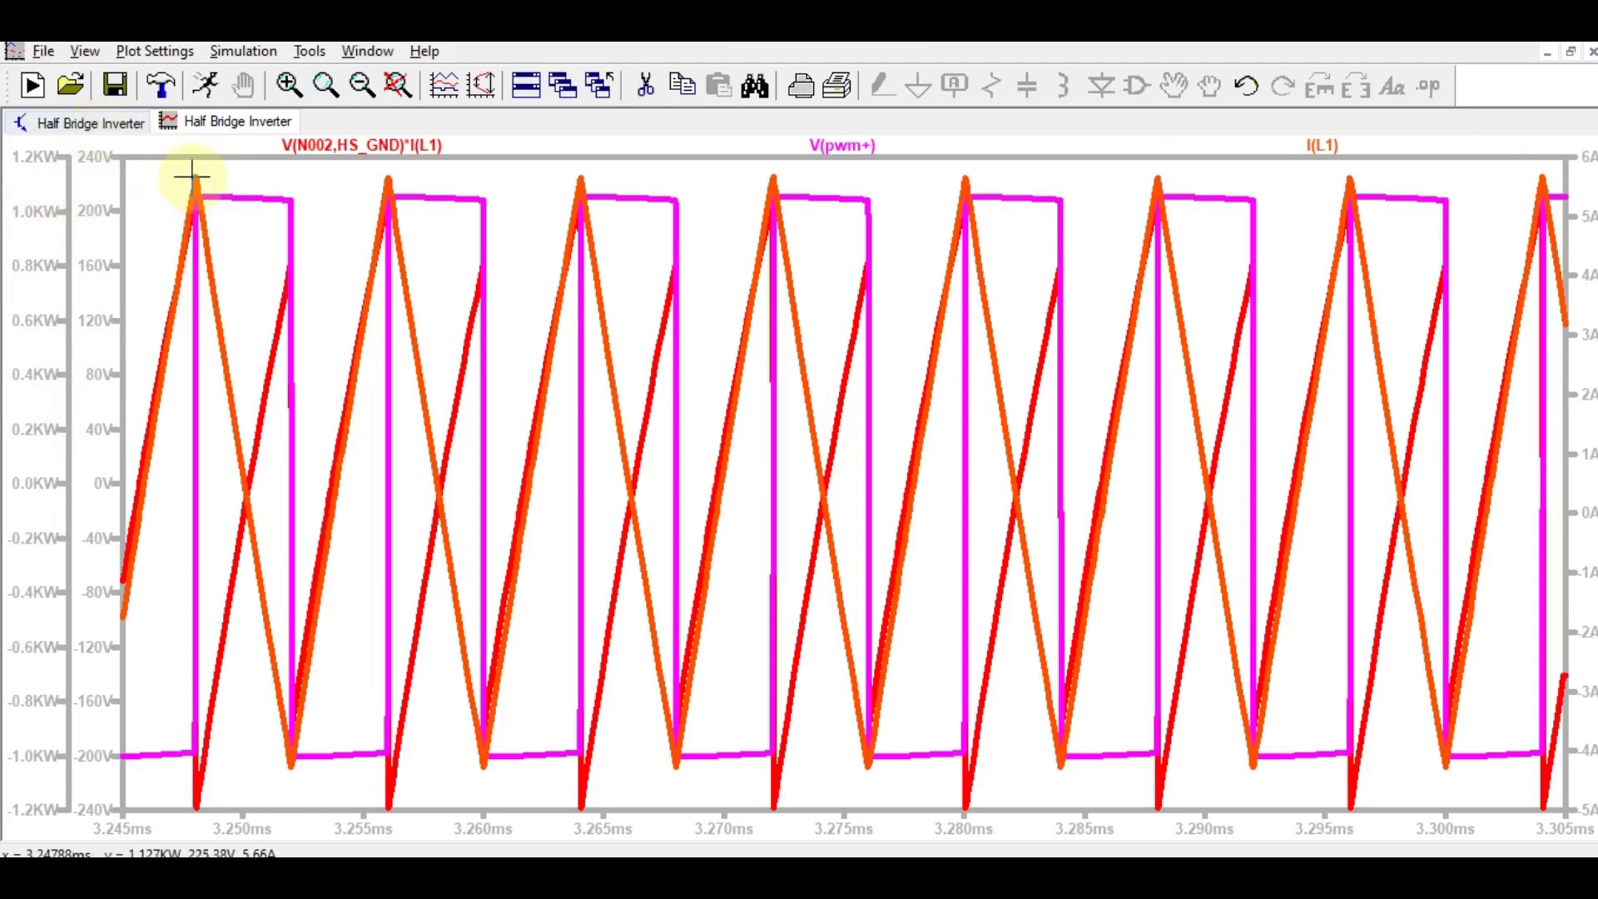
Add two empty plot panes above the existing traces, giving three stacked panes.
right_click(311, 250)
click(375, 397)
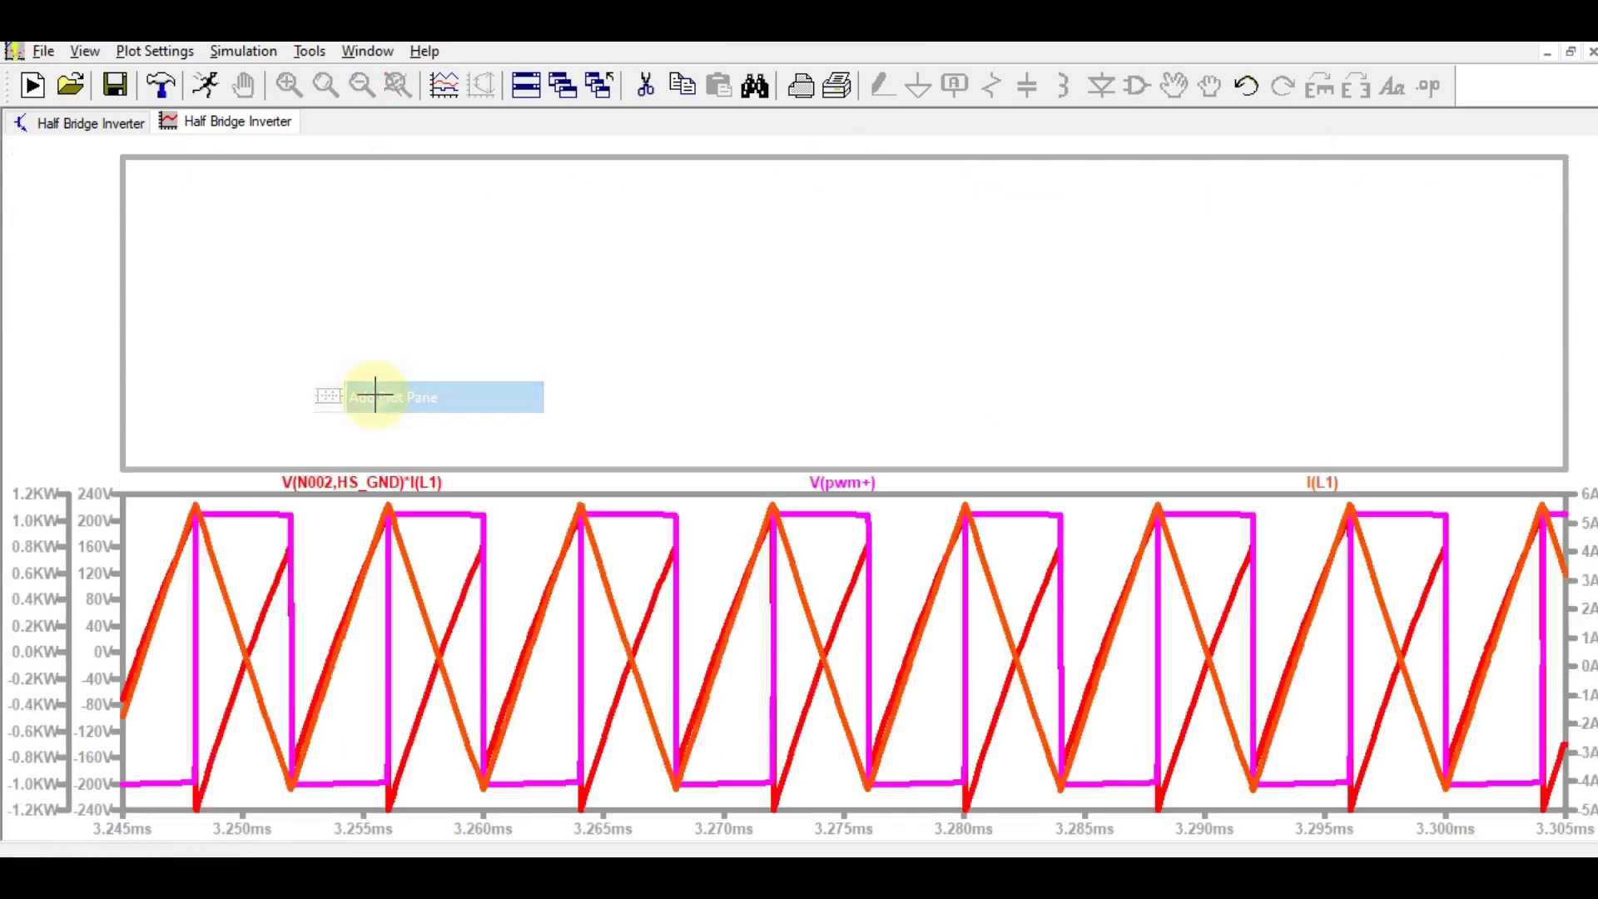
right_click(391, 294)
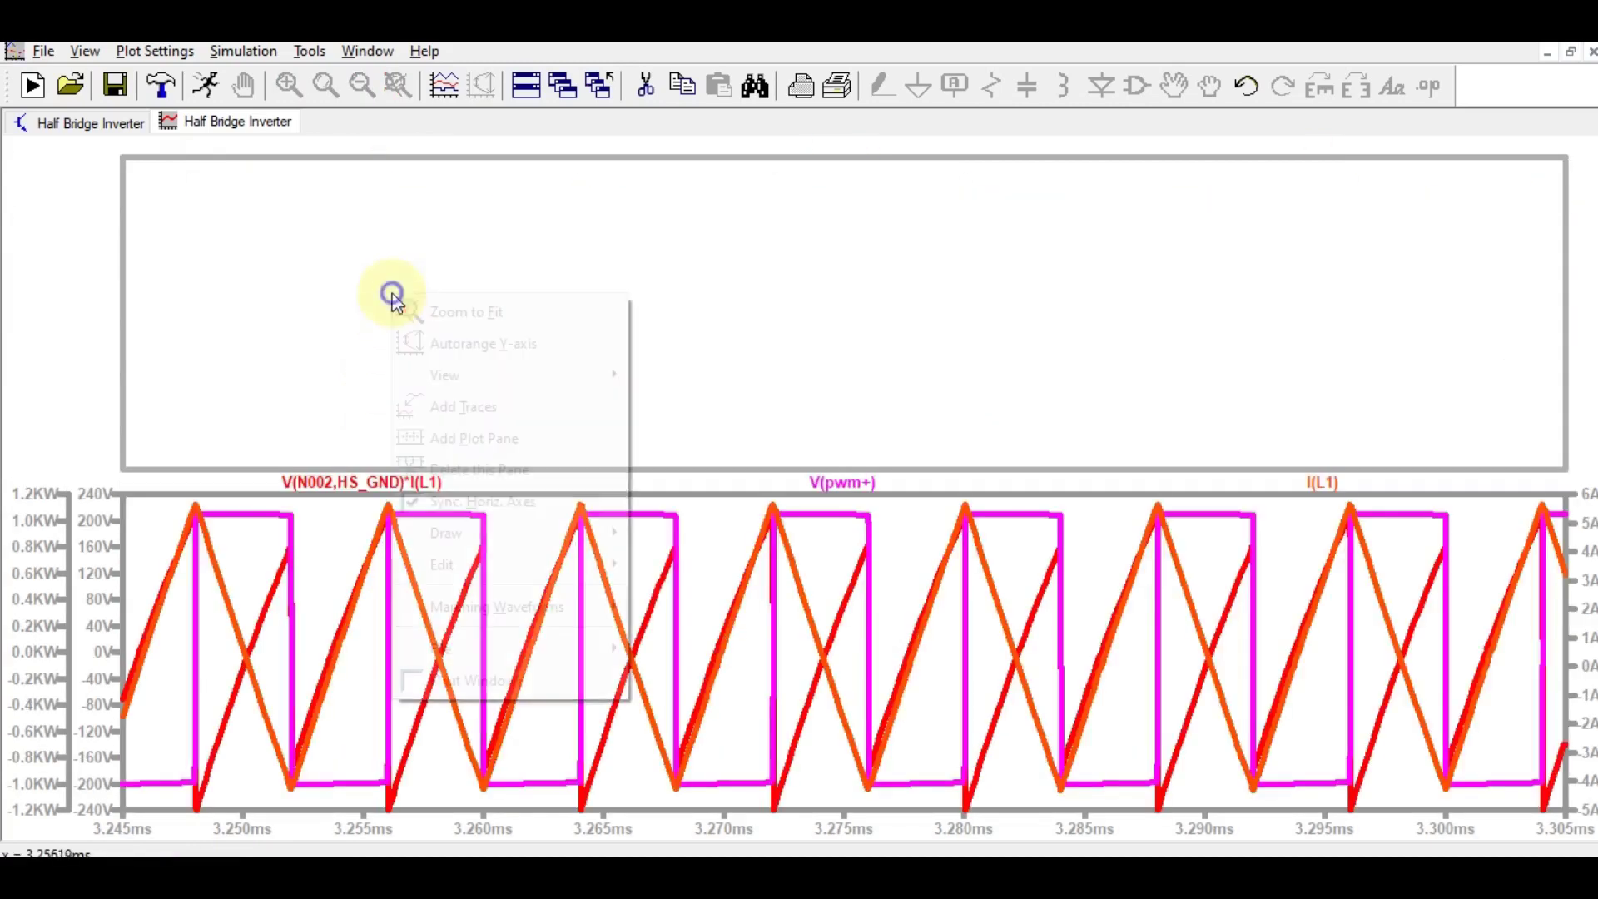
click(478, 450)
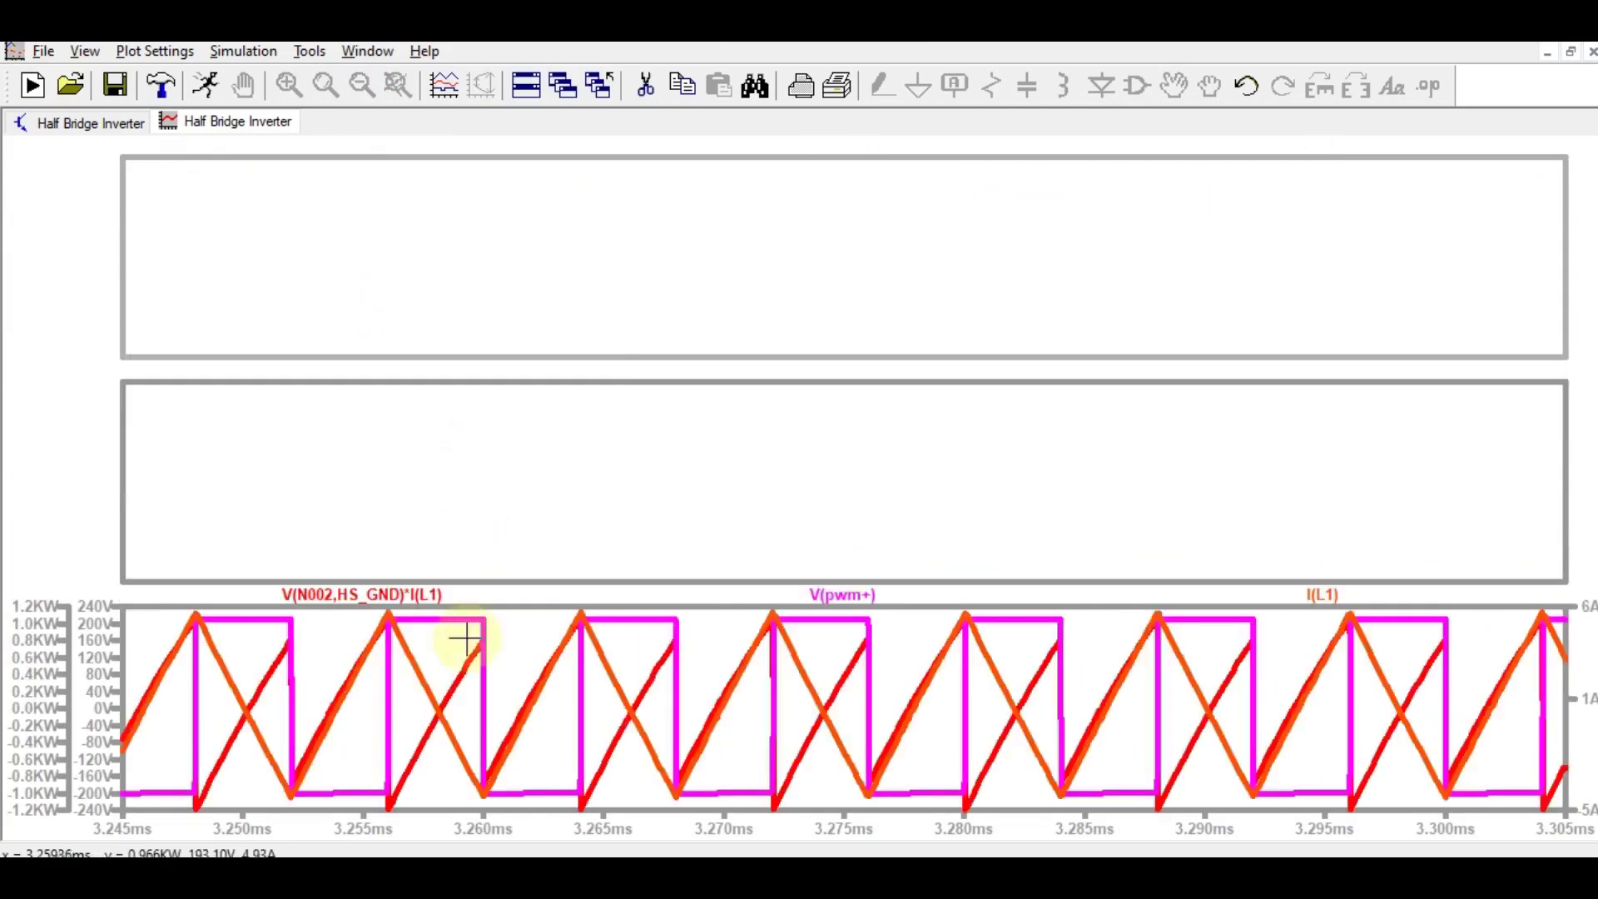
Probe V(HS_GND) into the bottom pane and I(L1) above it, leaving the top pane targeted.
click(88, 123)
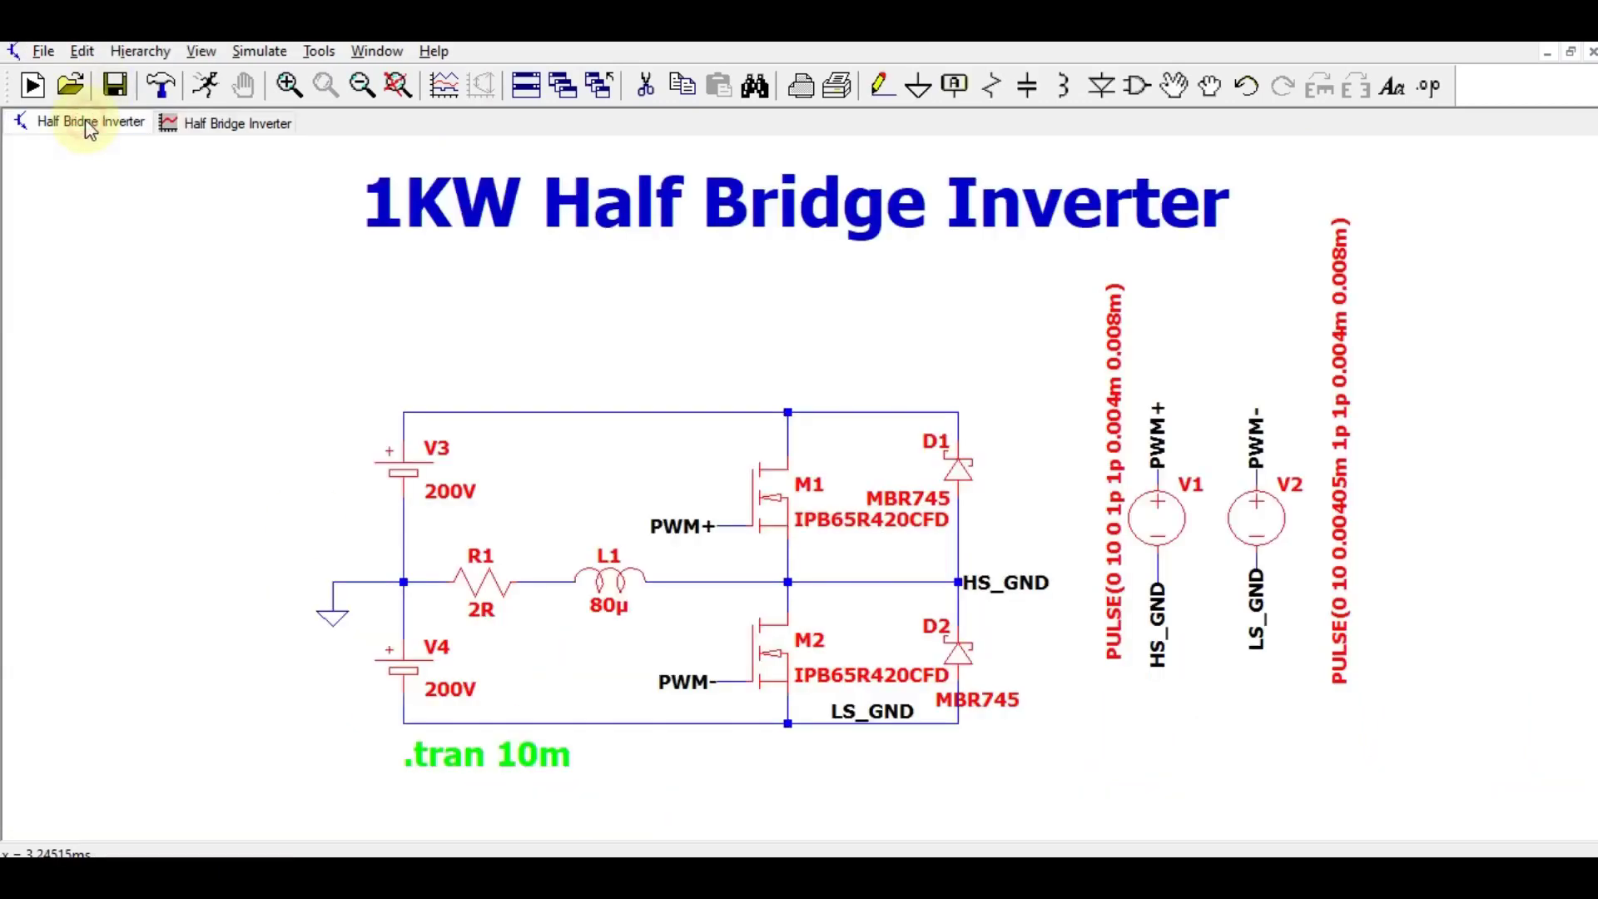
click(792, 580)
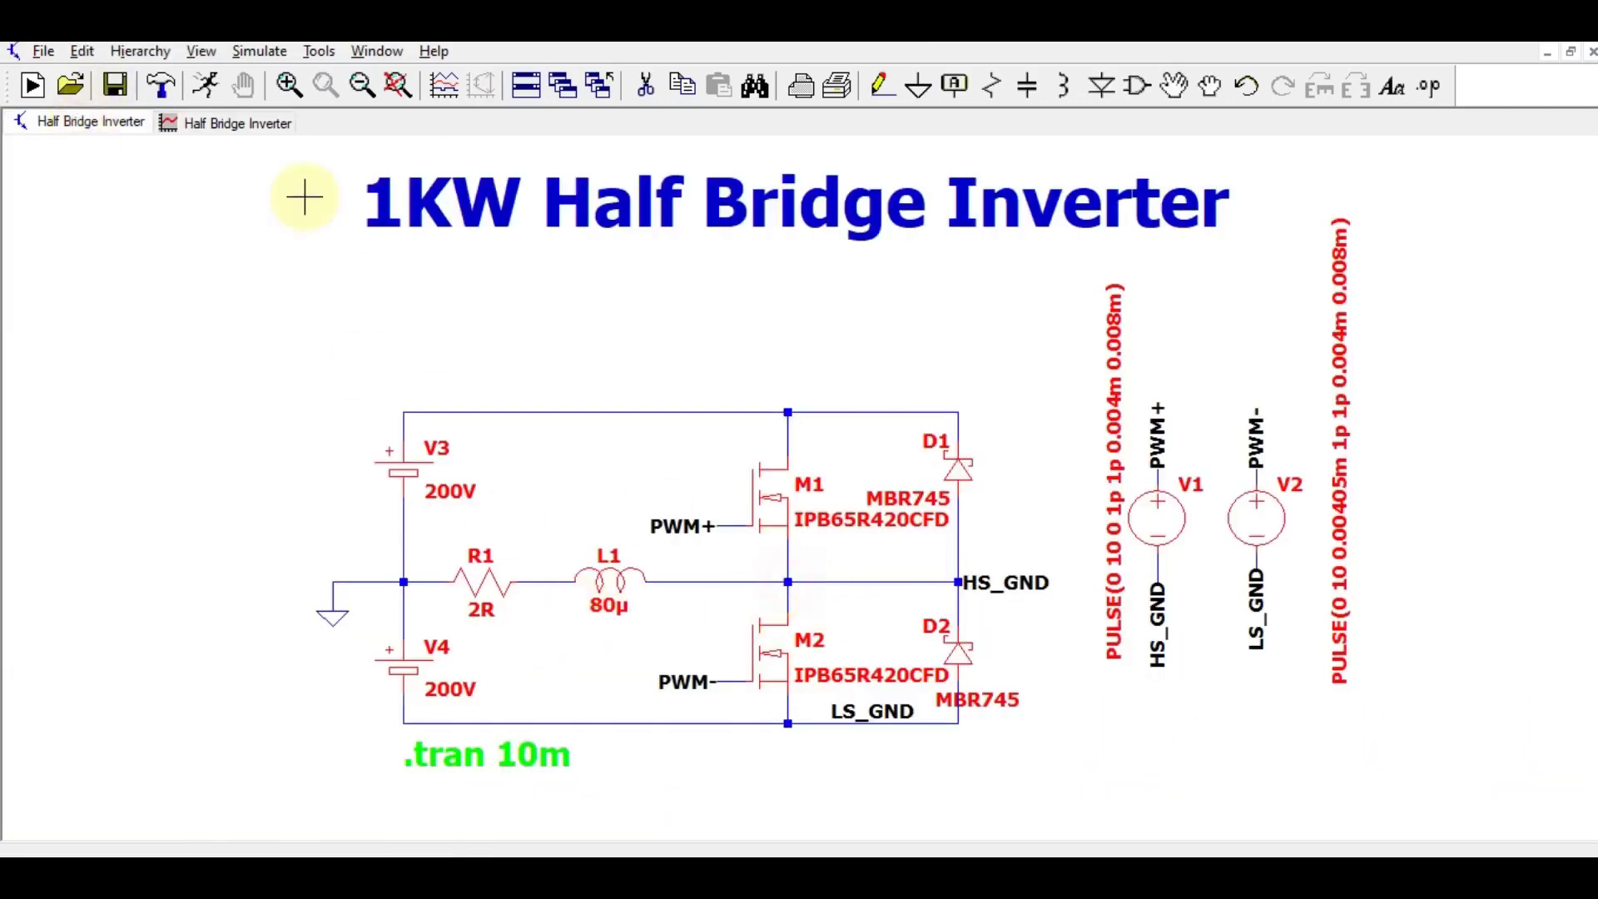
click(239, 127)
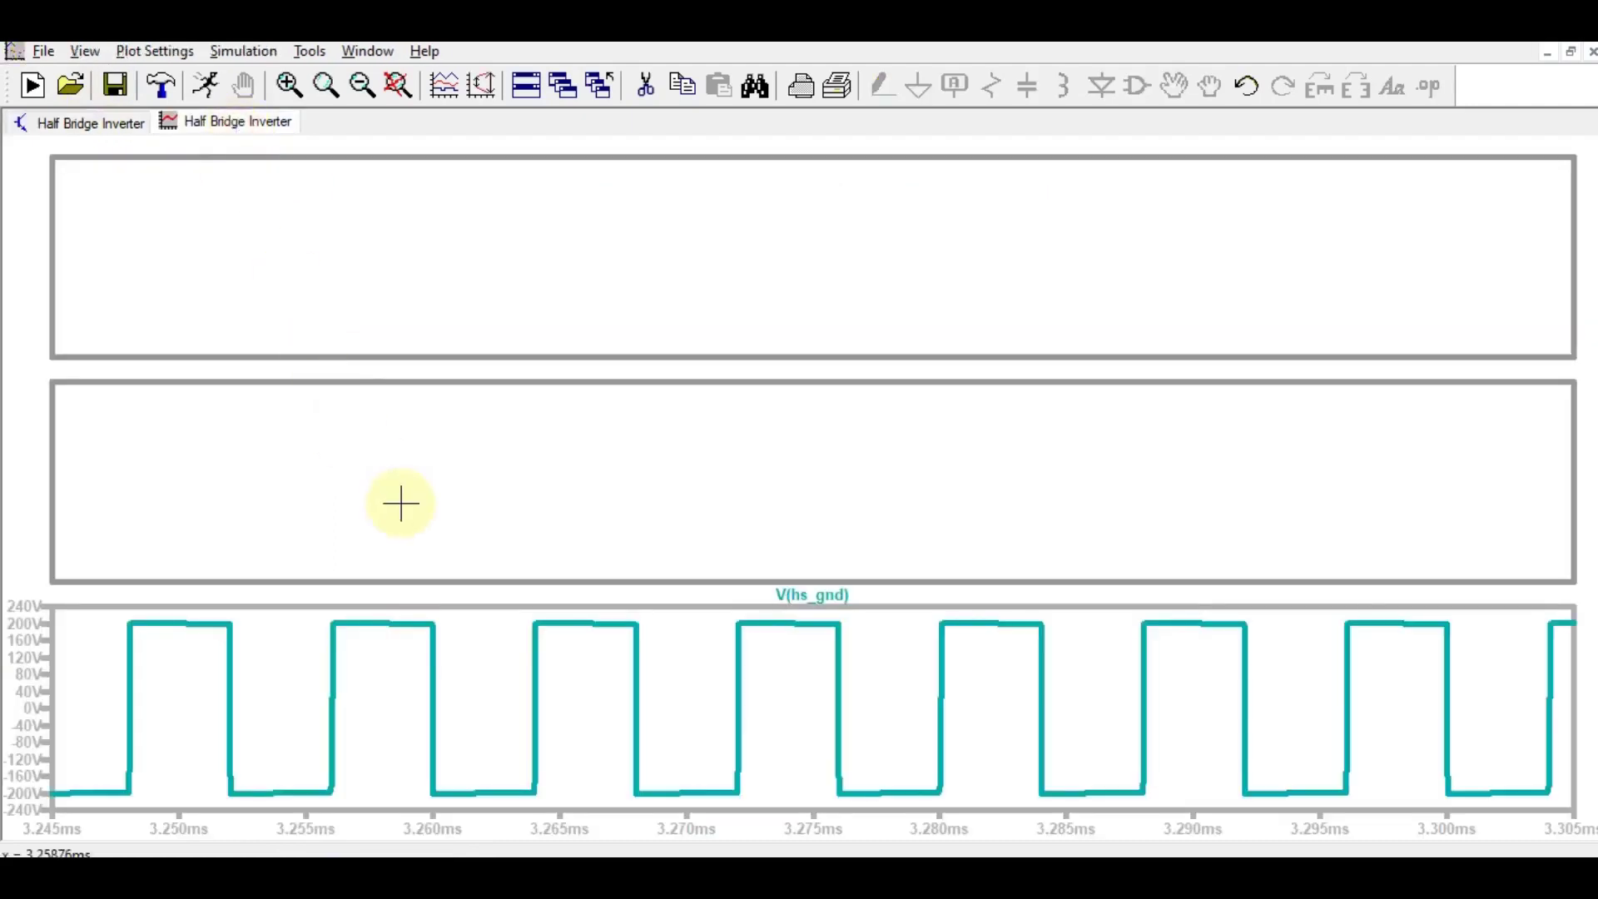
click(74, 121)
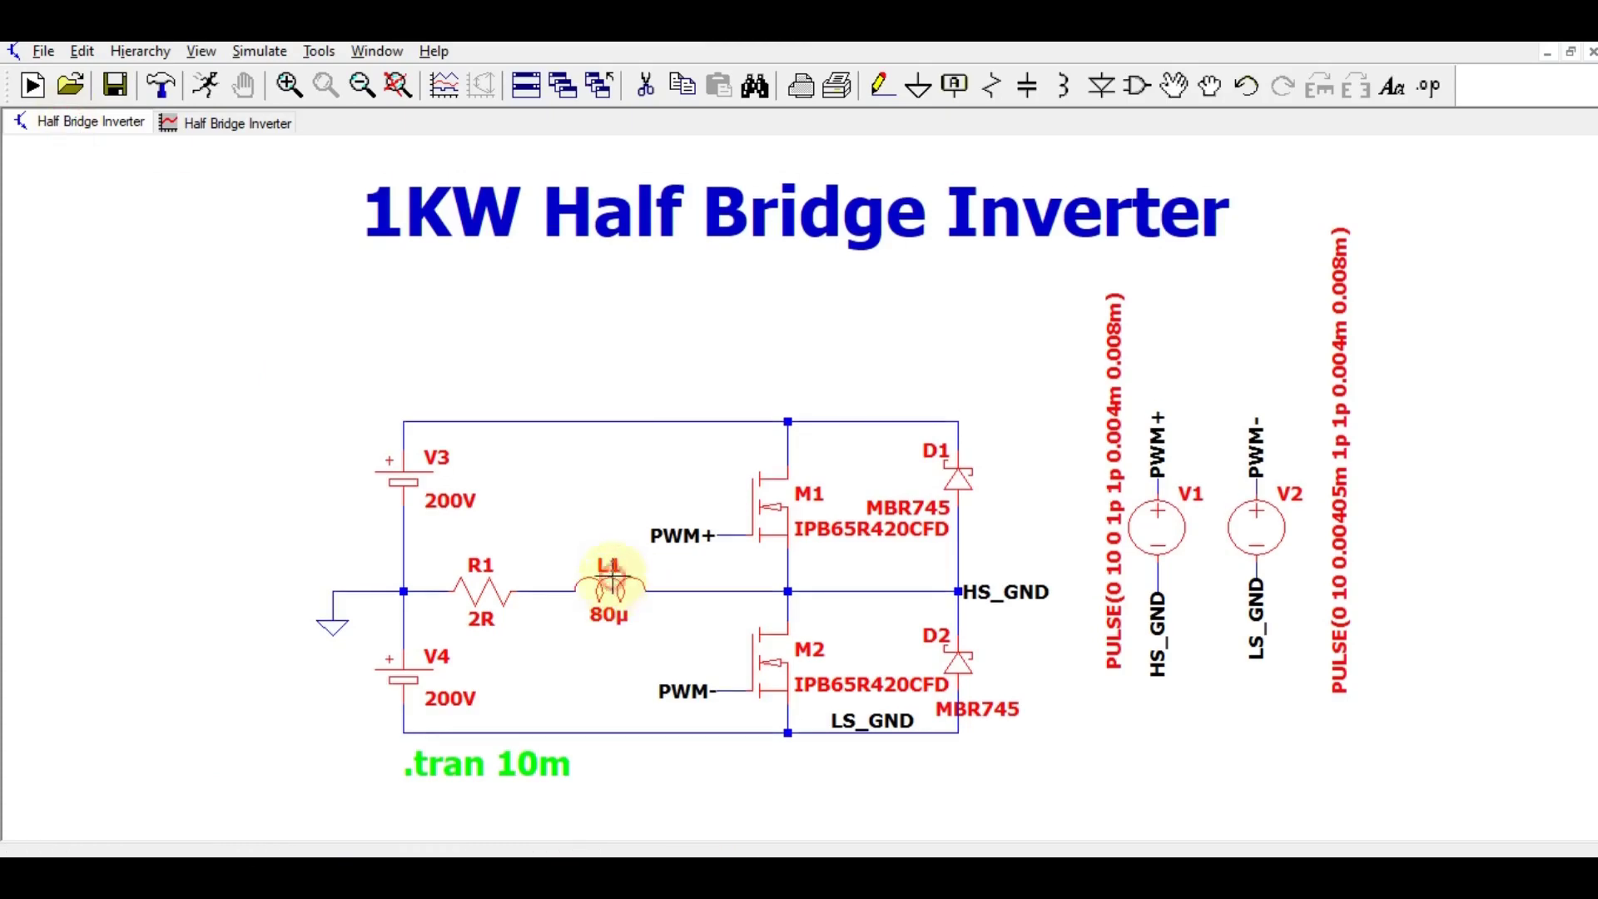
click(239, 125)
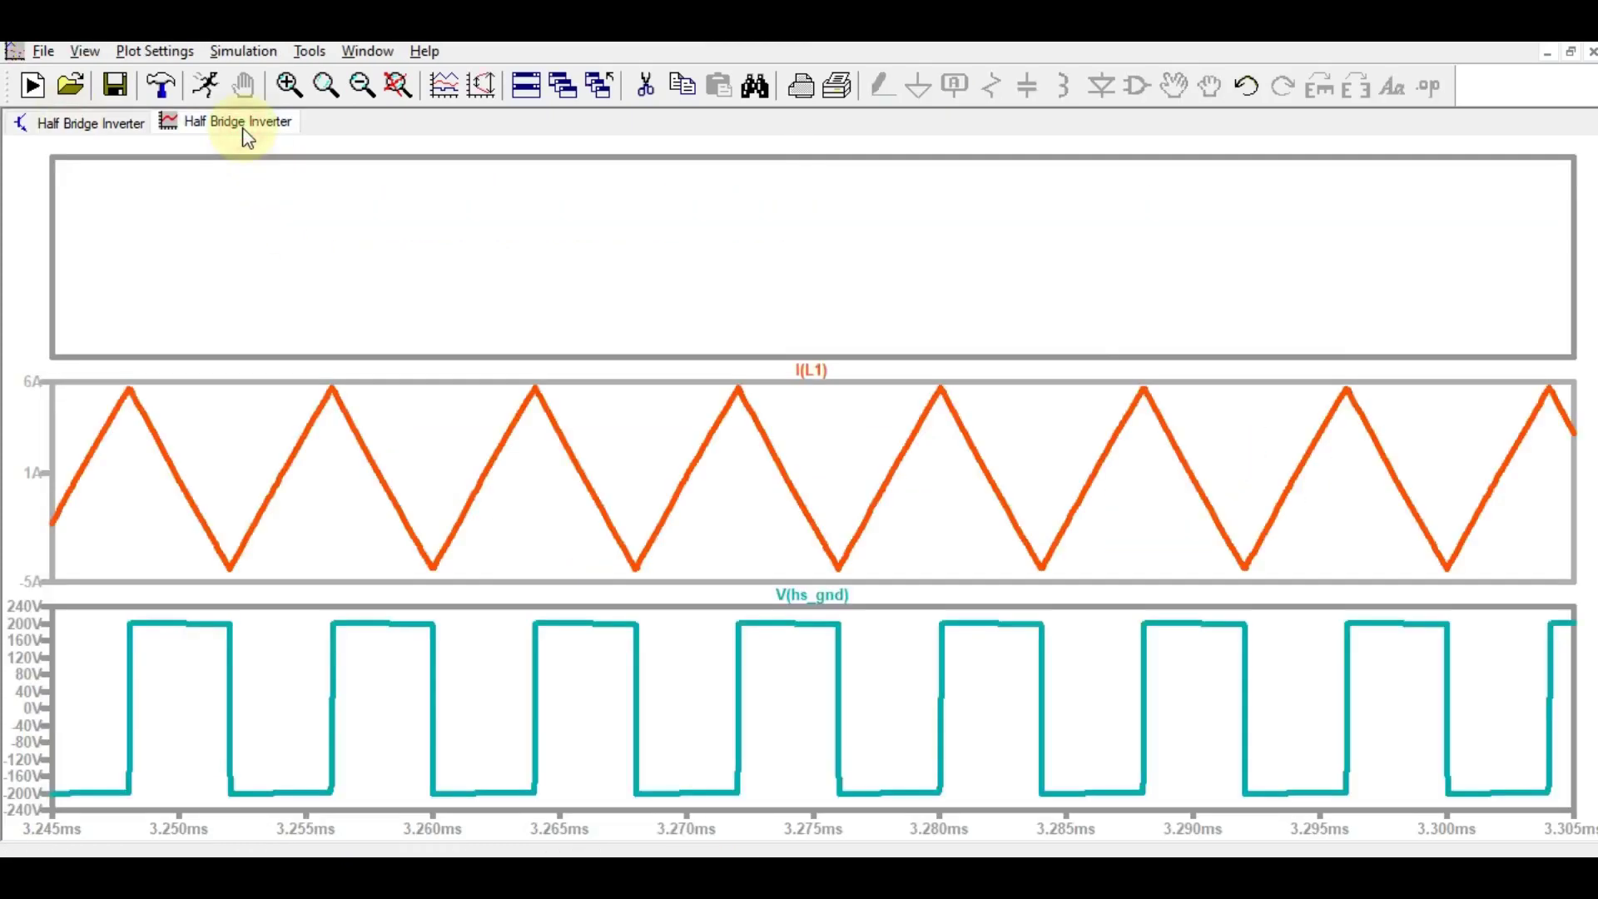
click(599, 253)
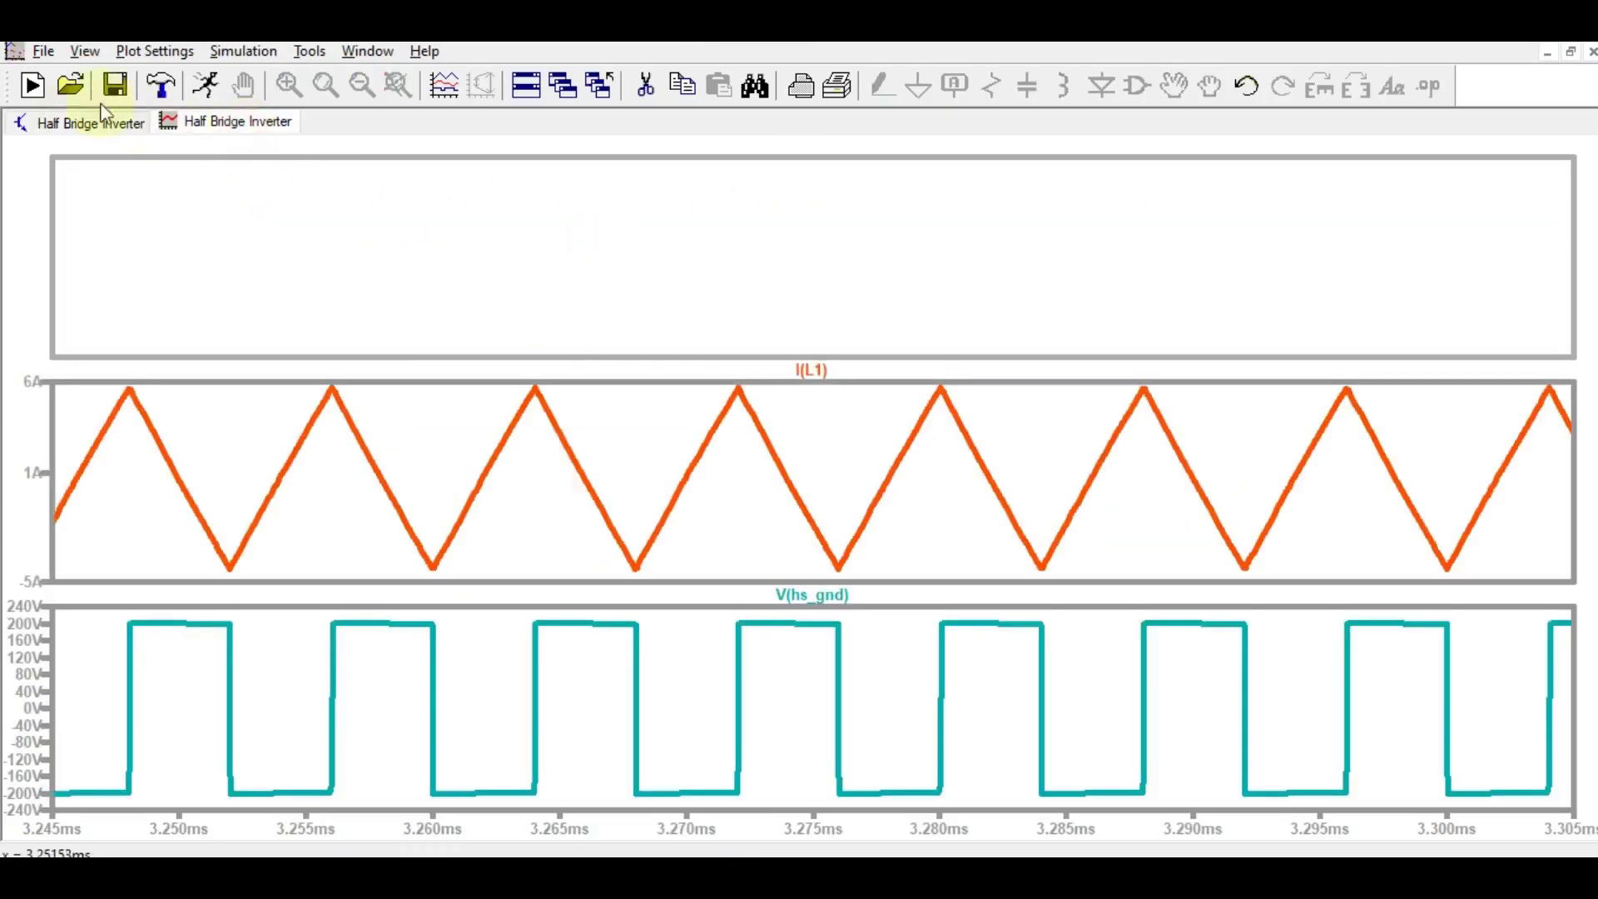
click(74, 124)
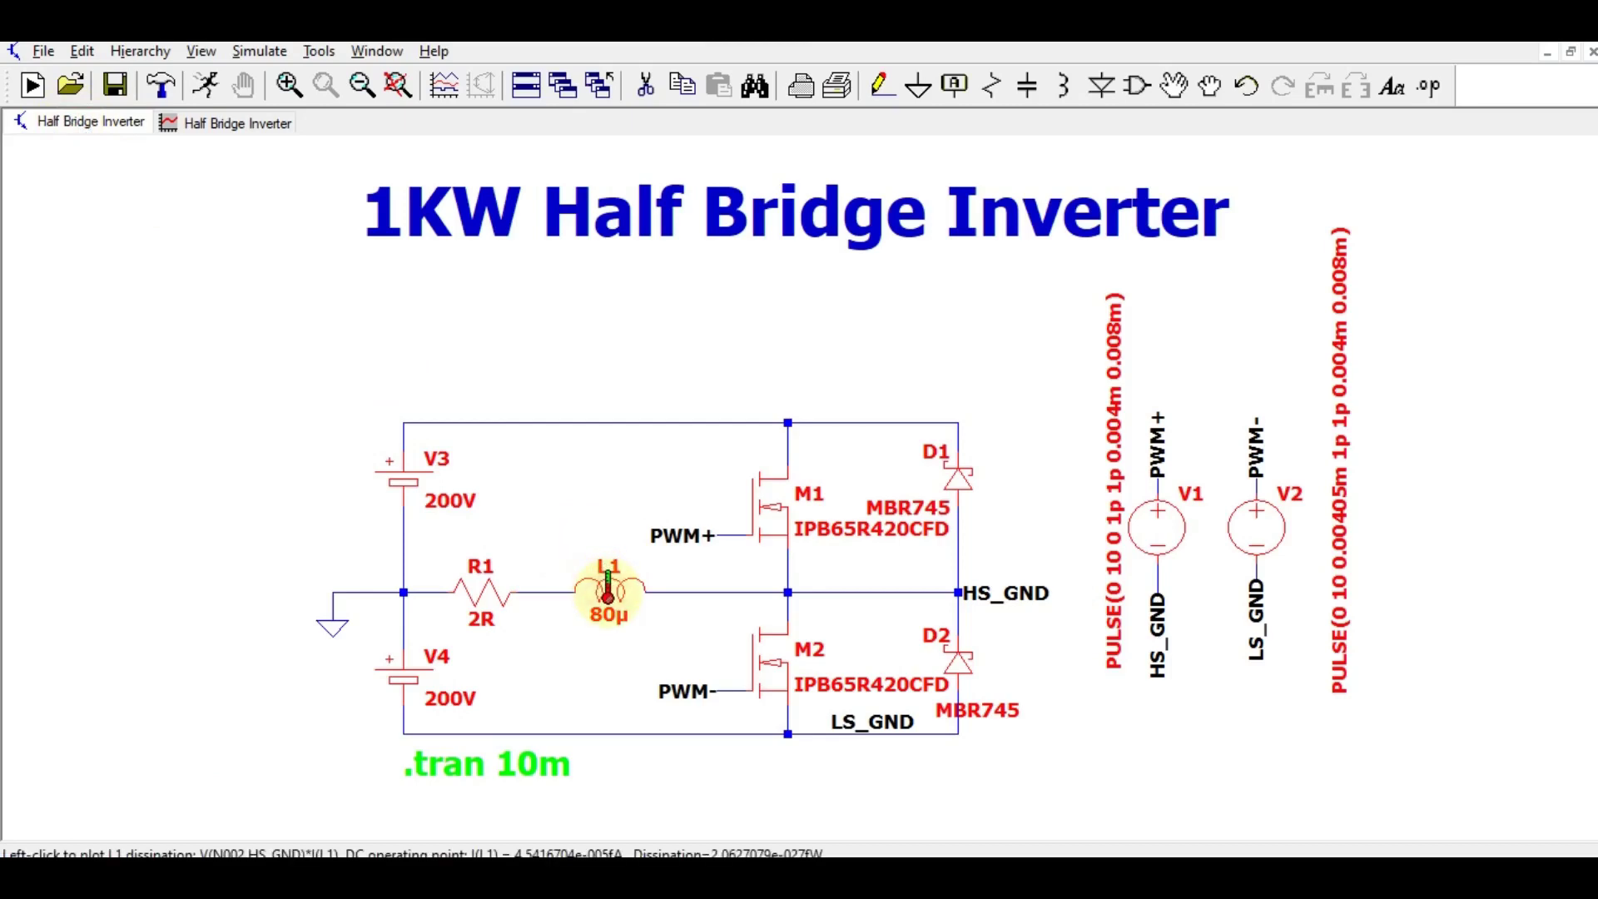
Plot L1 power V(N002,HS_GND)*I(L1) in the top pane and check it above I(L1).
click(608, 588)
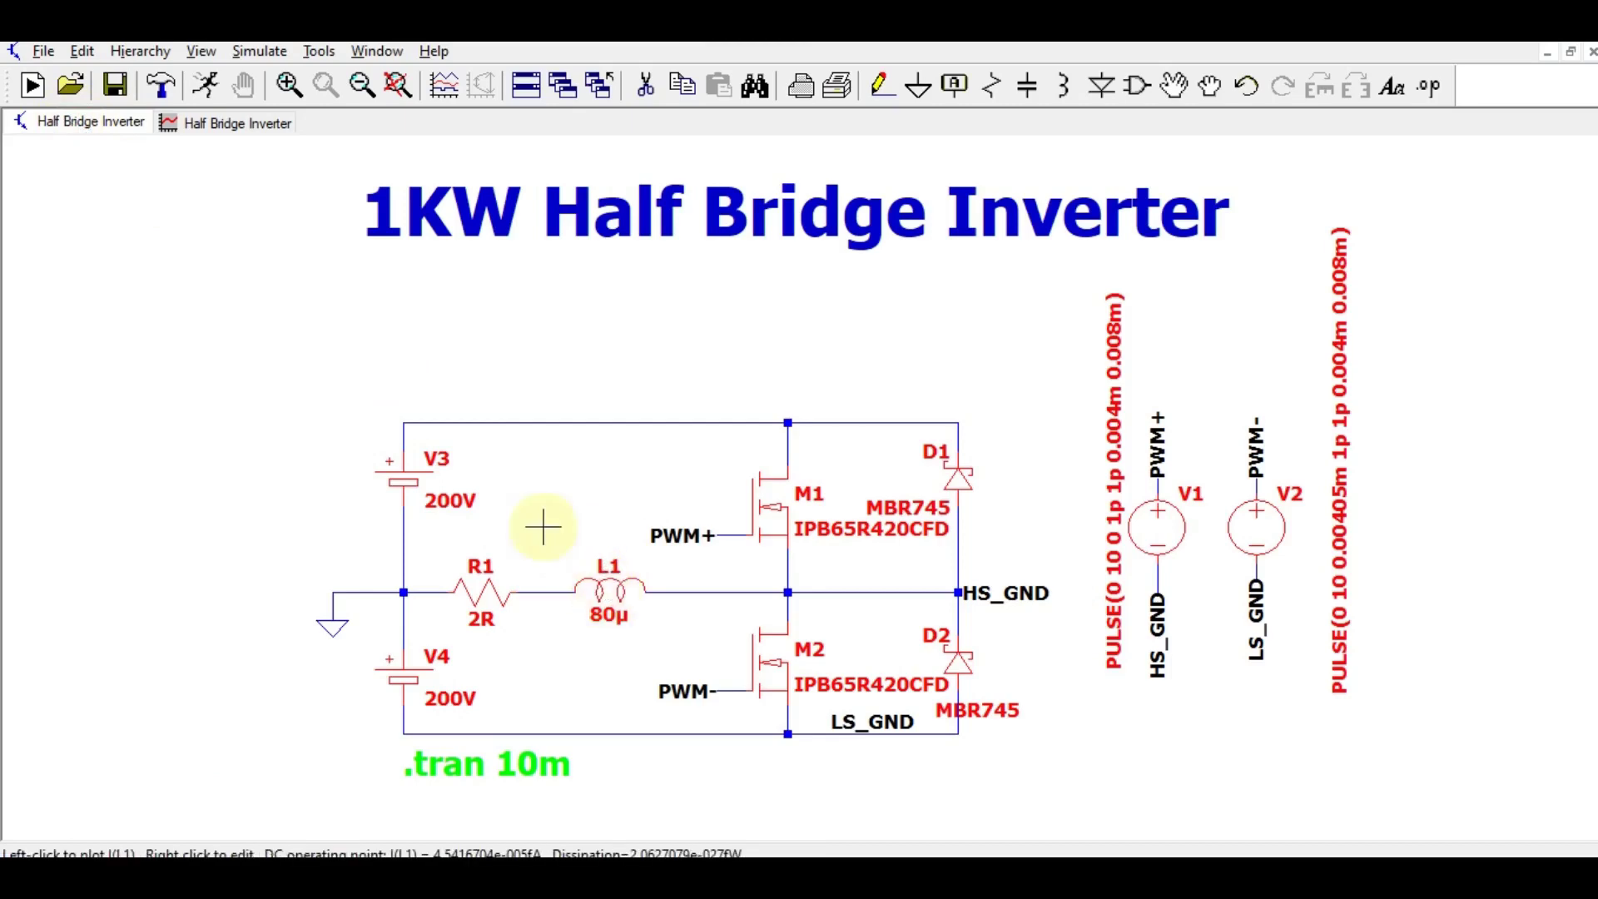
click(239, 121)
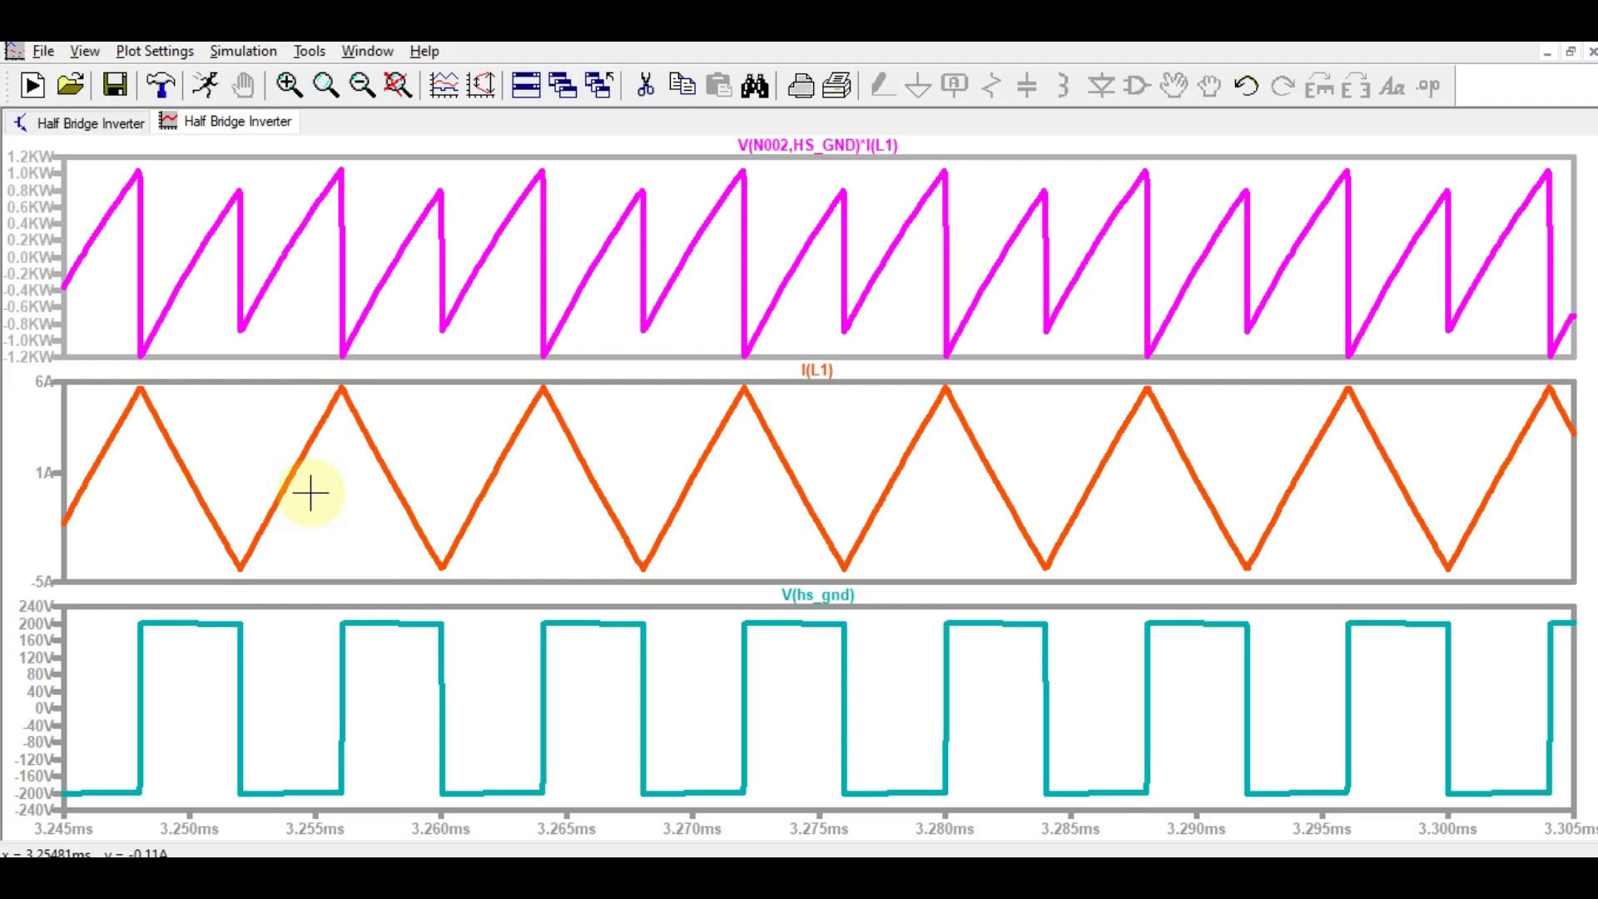
click(83, 127)
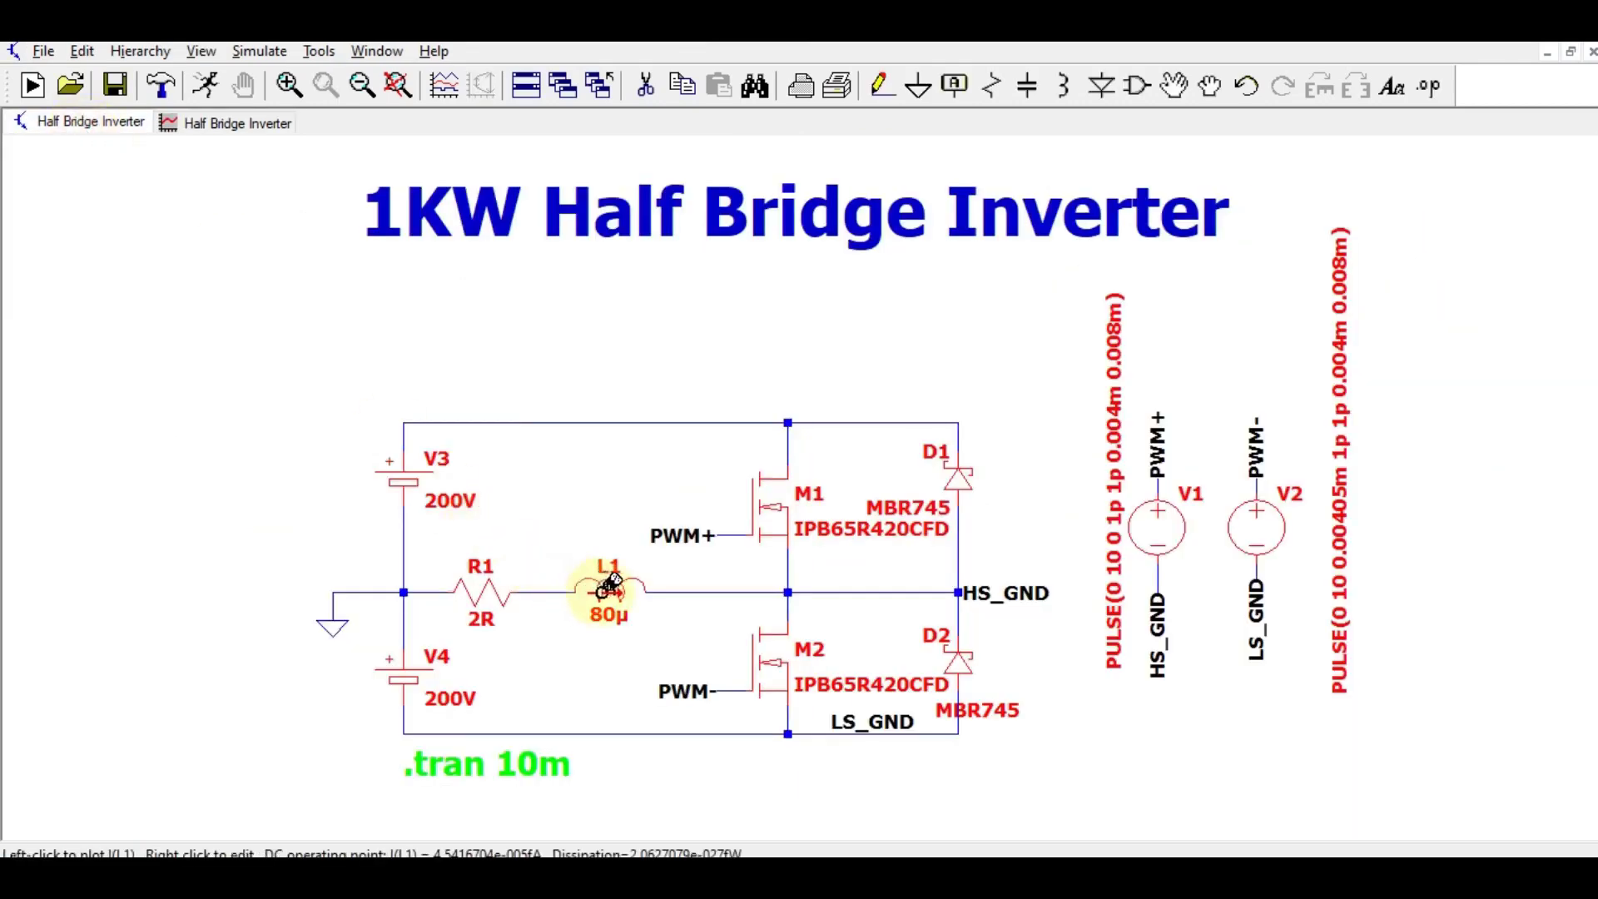
click(250, 122)
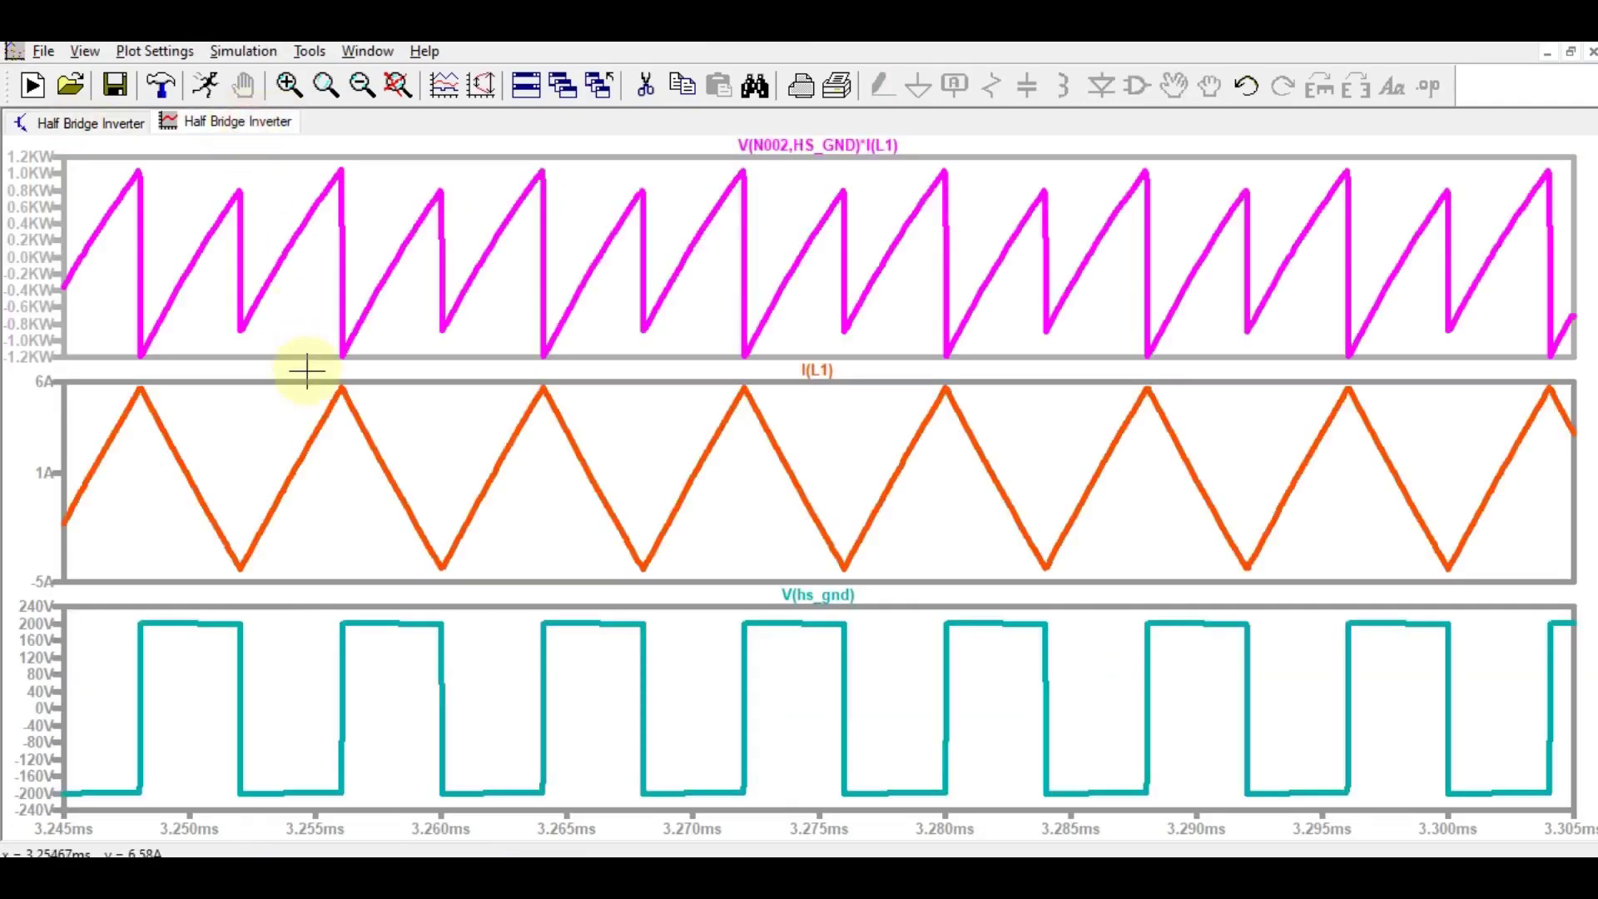
click(75, 125)
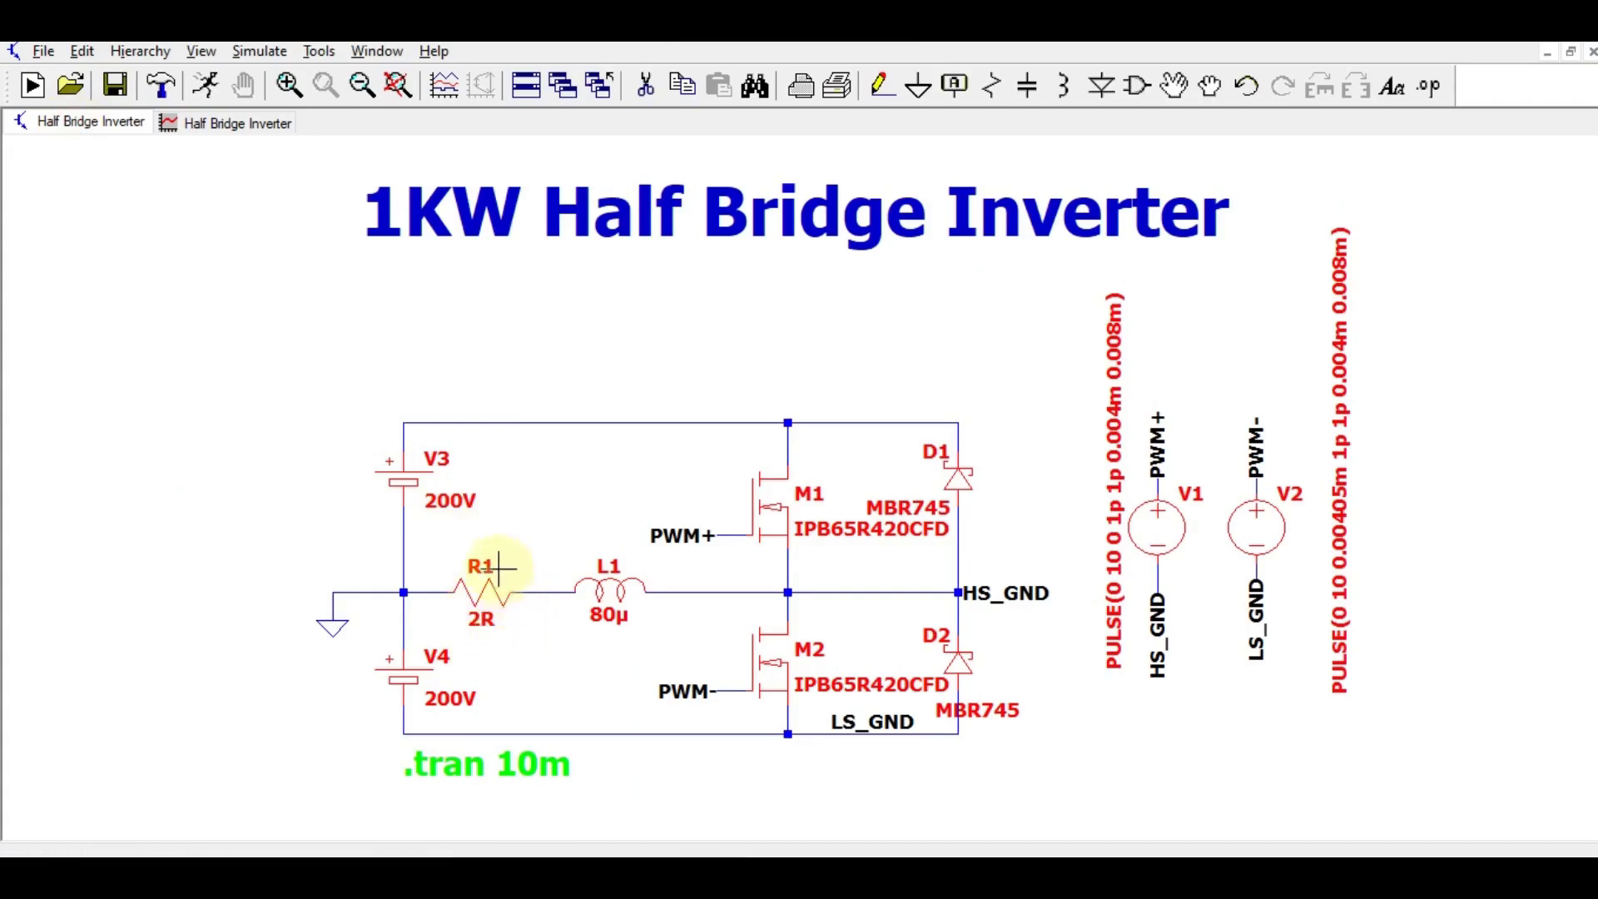
click(239, 123)
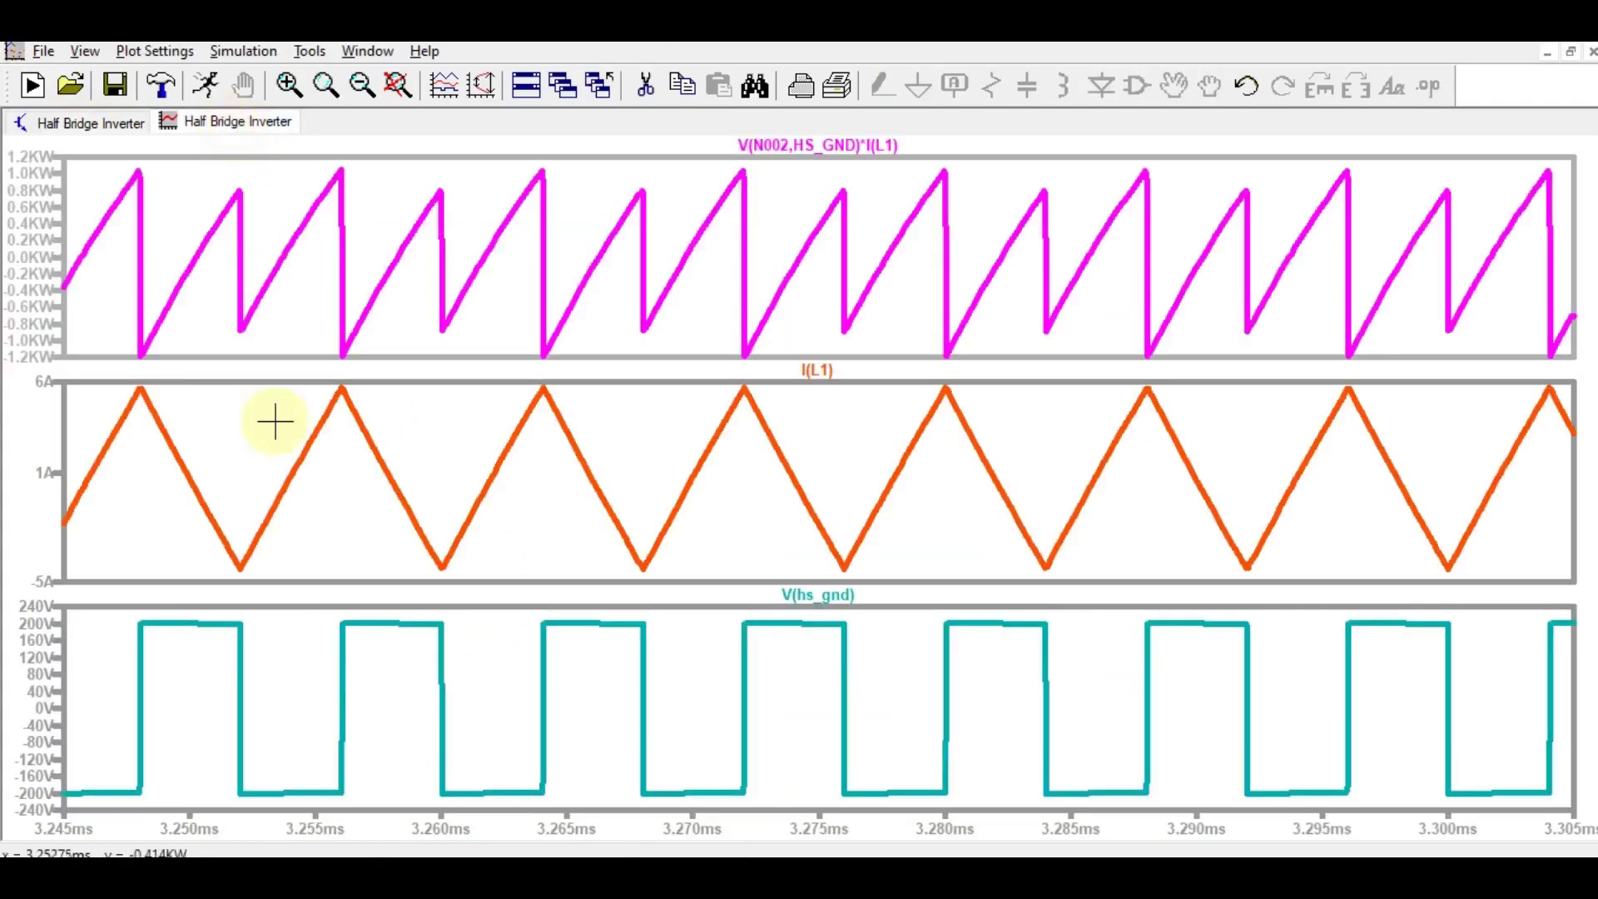
click(92, 125)
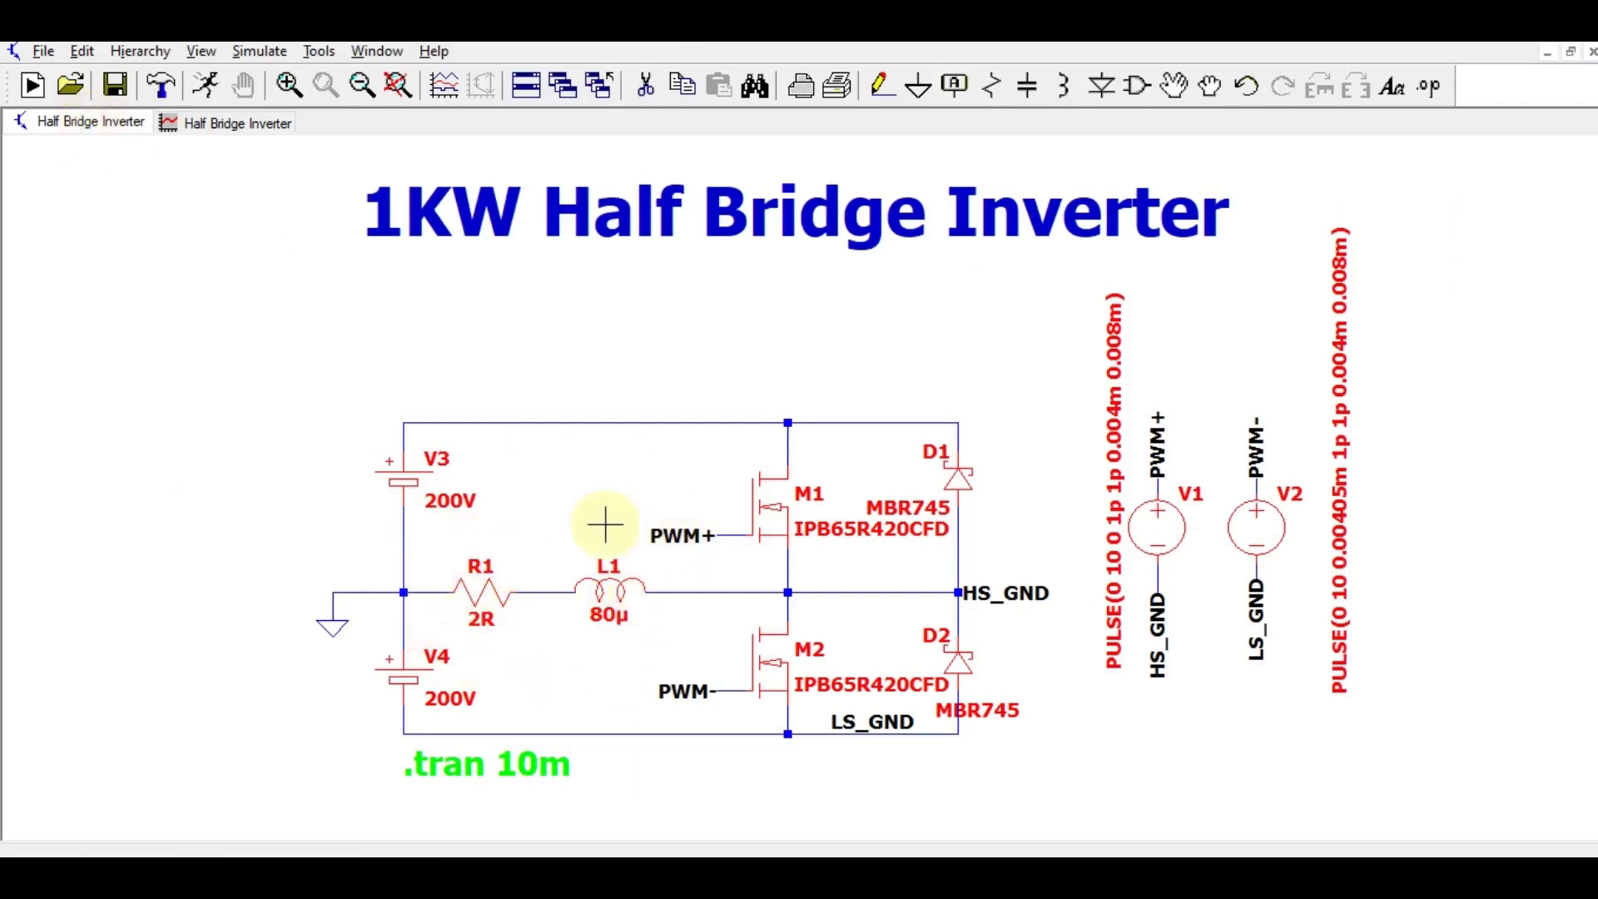
click(233, 131)
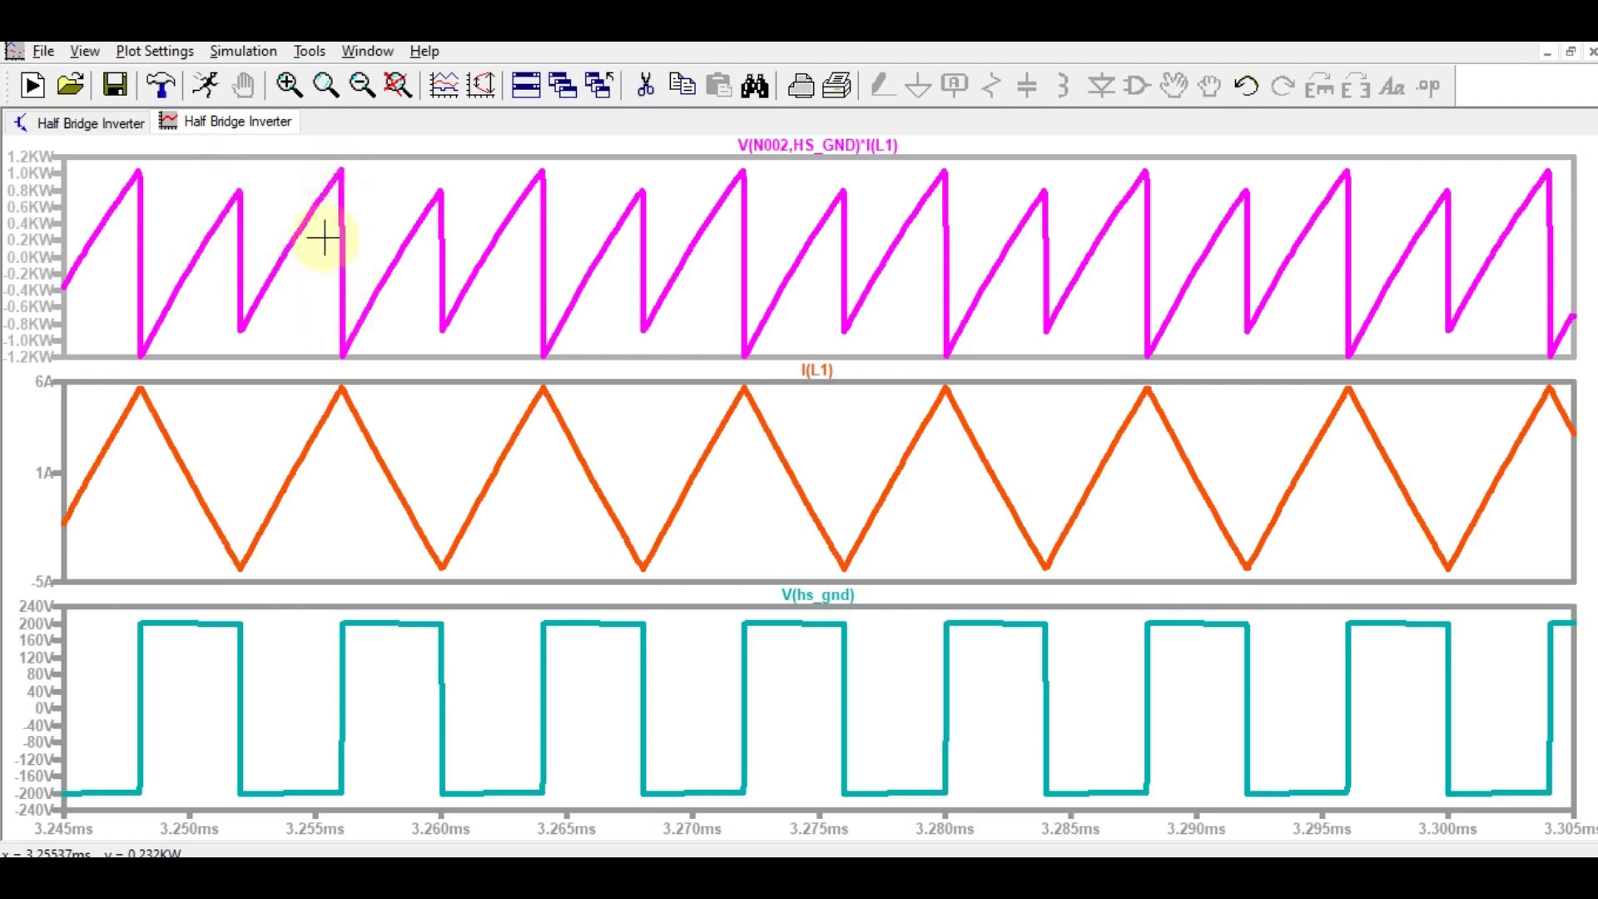
click(117, 138)
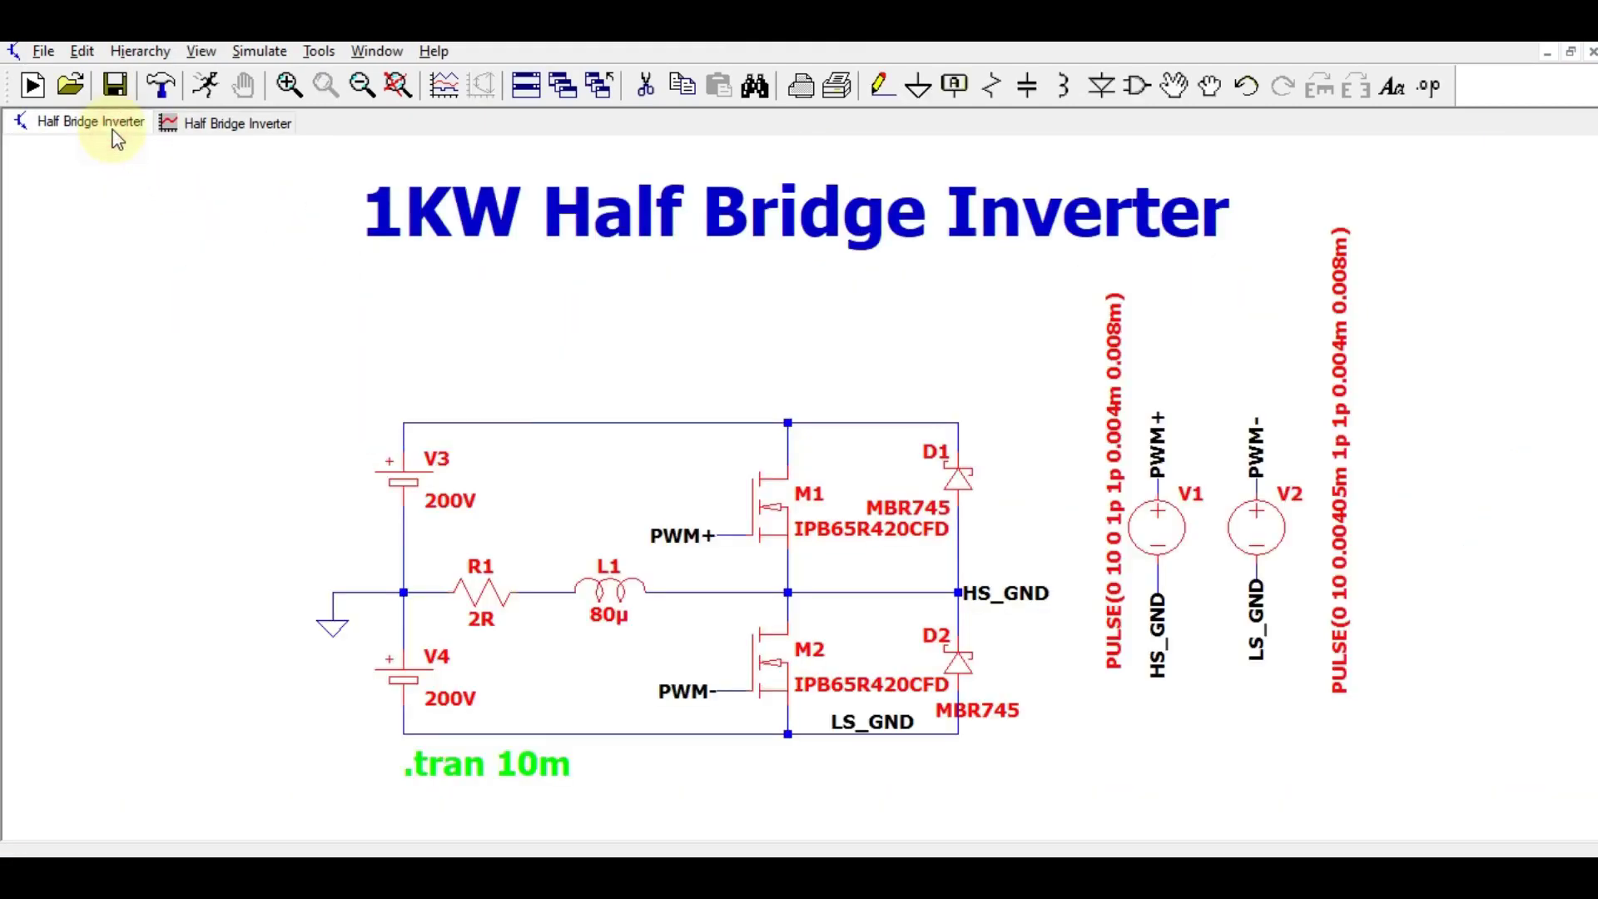